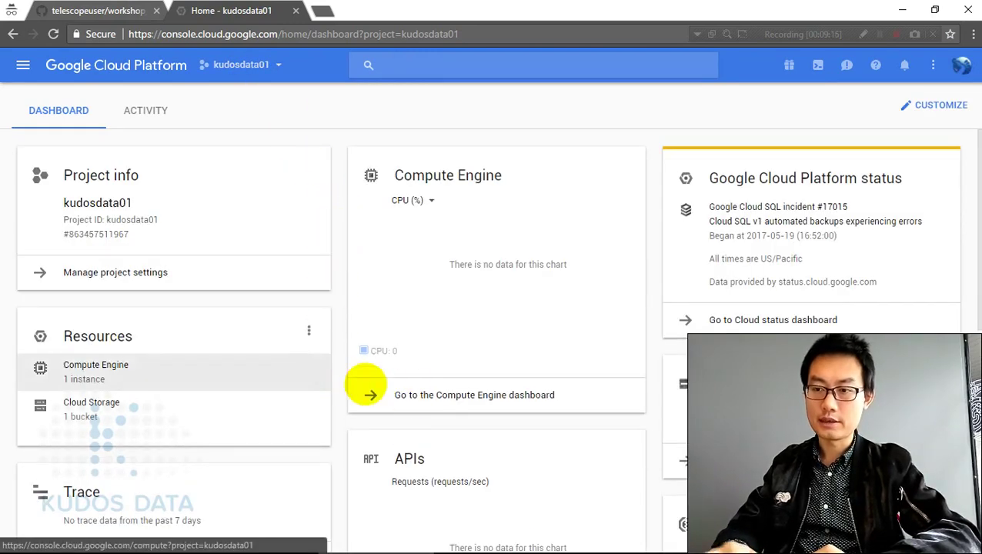
Go to the Compute Engine VM instances and open Cloud Shell in a separate maximized window.
{"action": "left_click", "coordinate": [446, 396]}
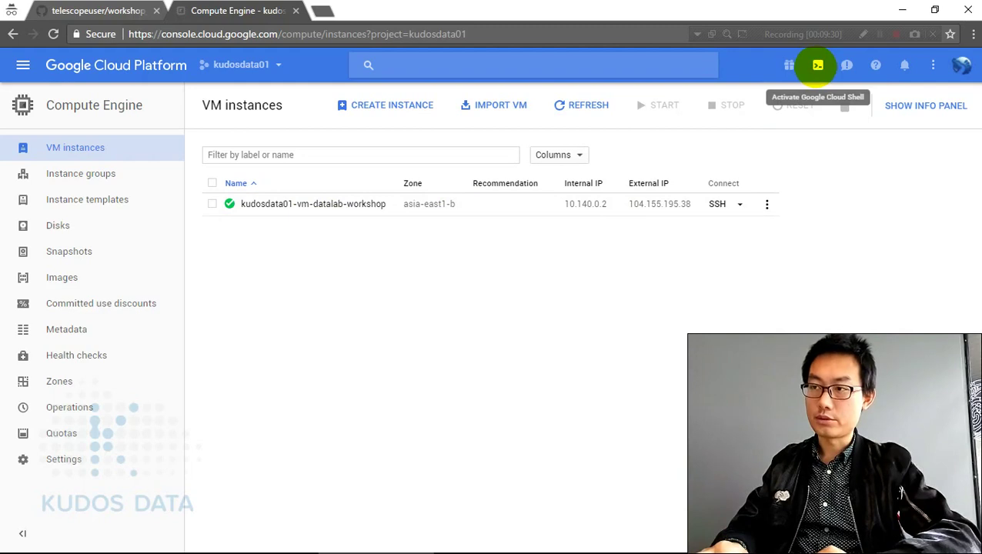
{"action": "left_click", "coordinate": [817, 65]}
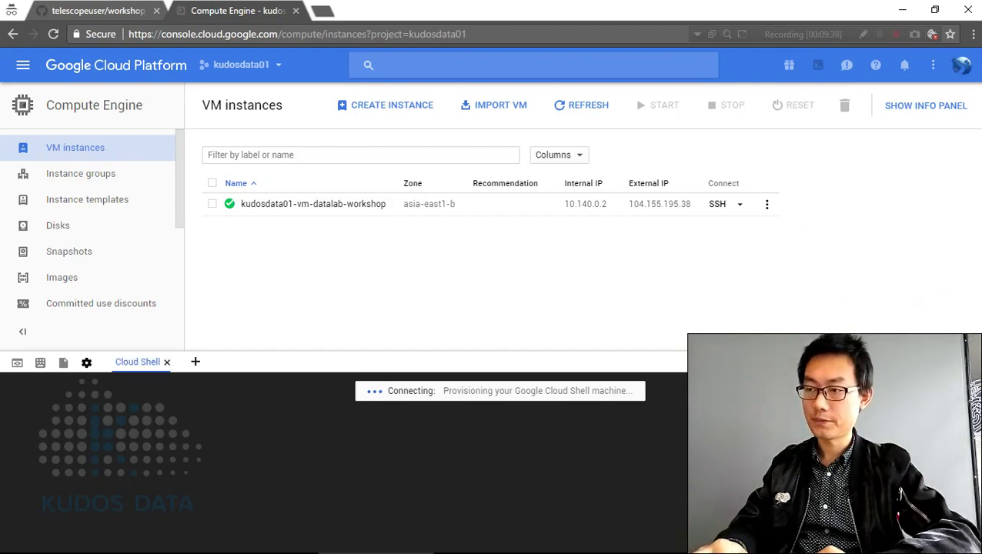
{"action": "left_click", "coordinate": [17, 362]}
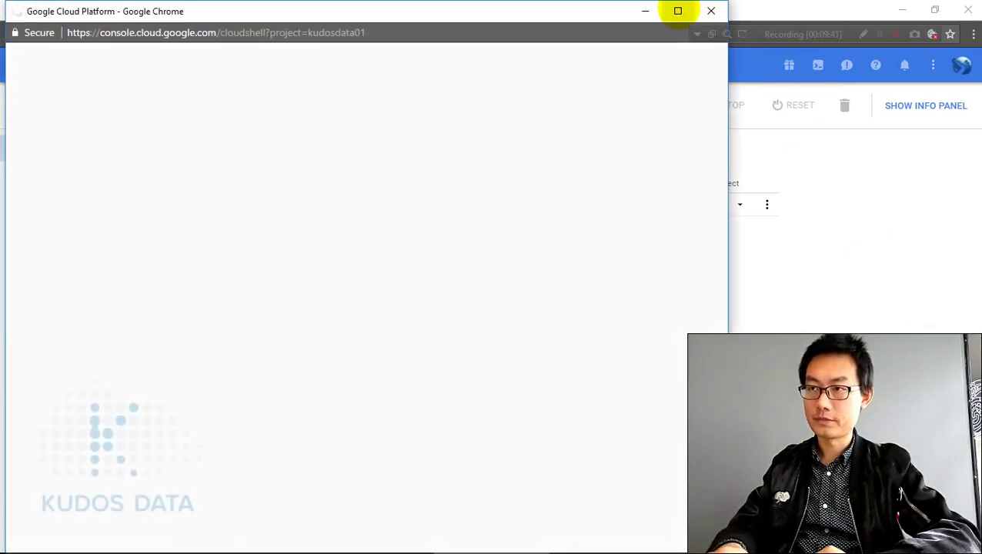
{"action": "left_click", "coordinate": [677, 11]}
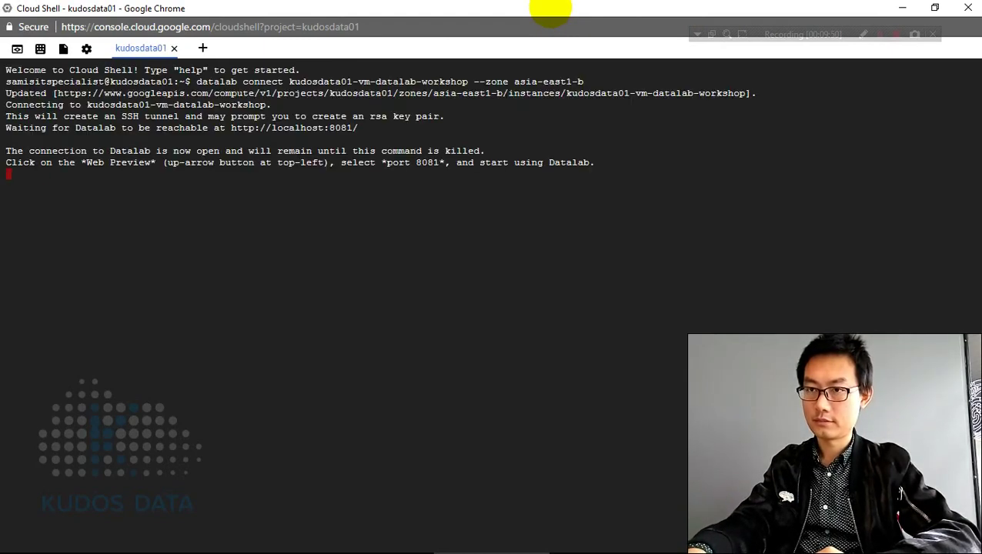
{"action": "key", "text": "F9"}
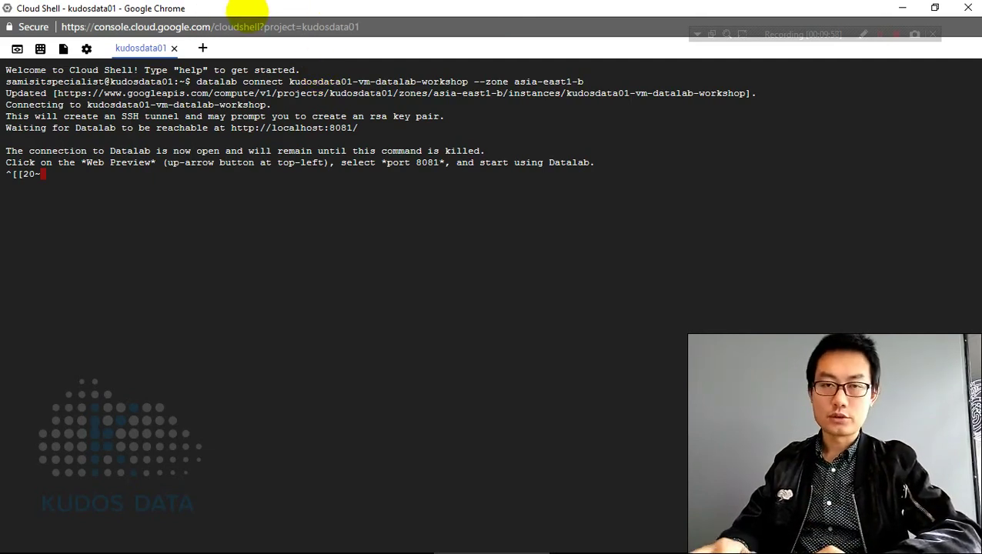
Open the web preview of the Cloud Shell session on port 8081.
{"action": "left_click", "coordinate": [17, 48]}
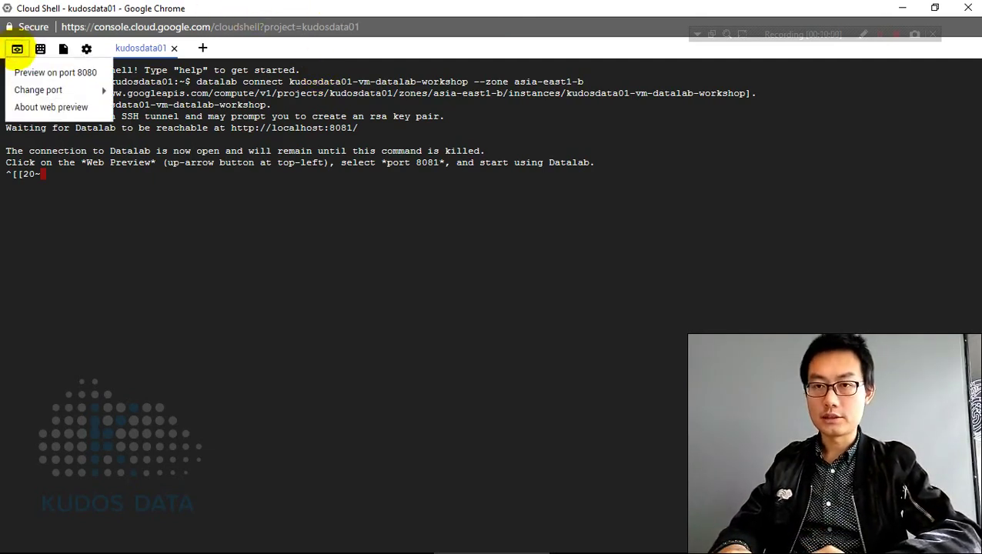
{"action": "mouse_move", "coordinate": [32, 90]}
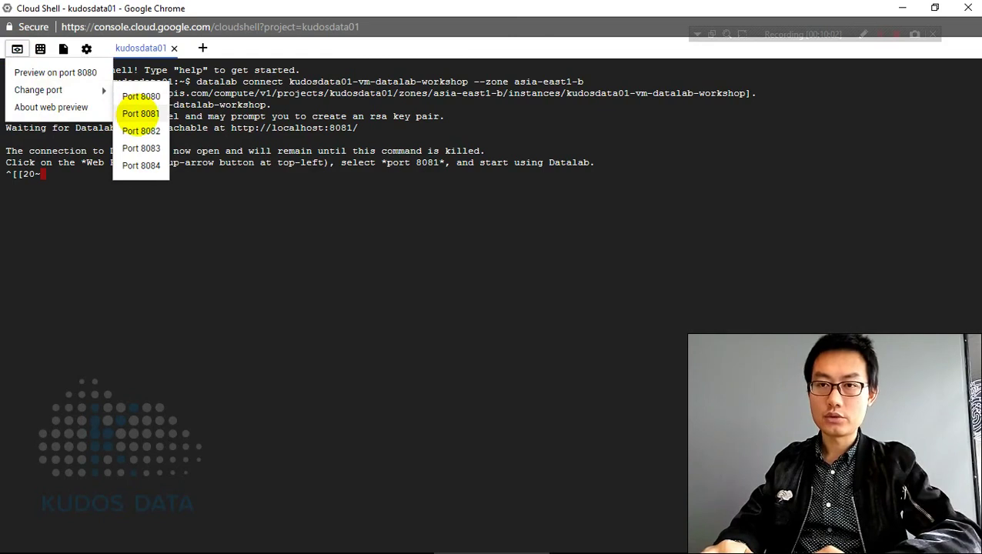
{"action": "left_click", "coordinate": [141, 114]}
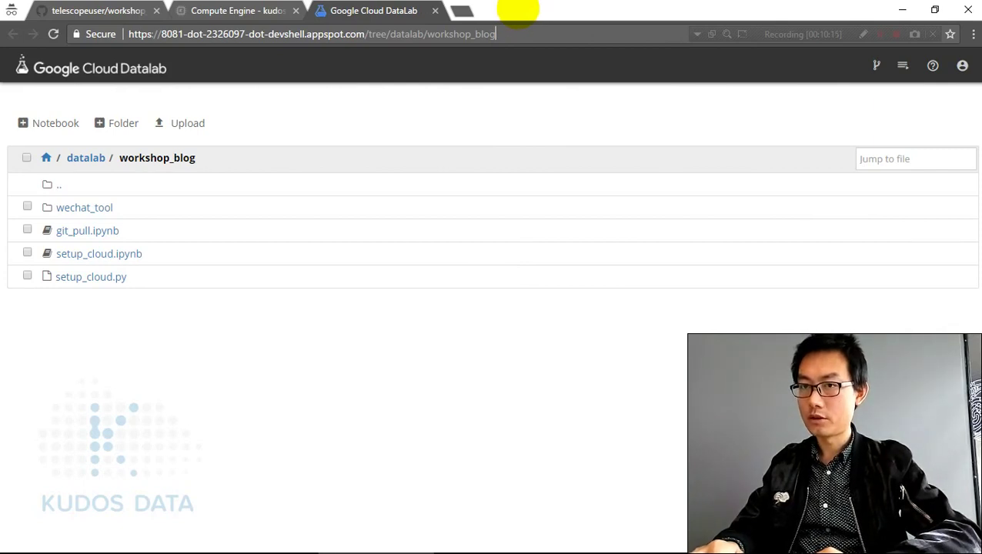
Open the parent datalab folder in a new browser tab and switch to that tab.
{"action": "right_click", "coordinate": [101, 157]}
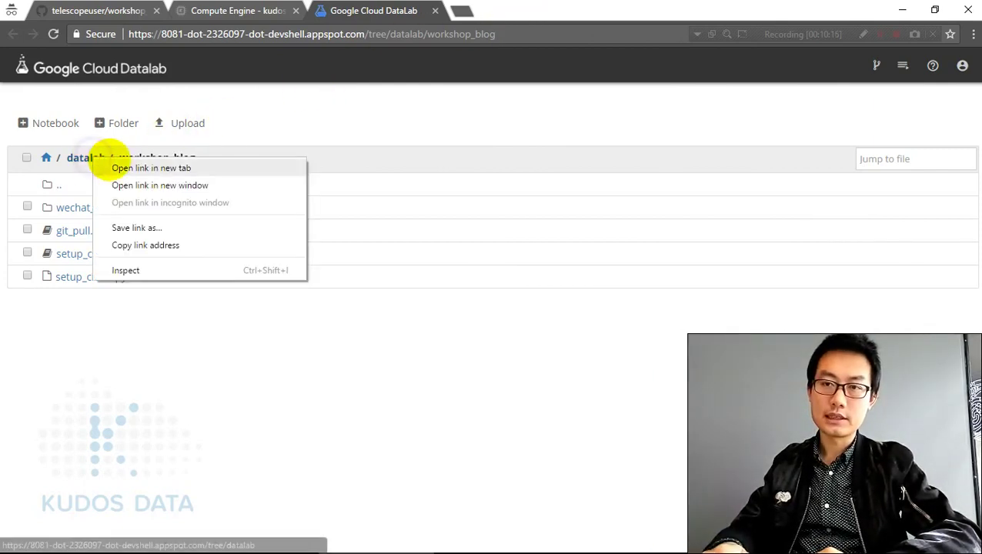
{"action": "left_click", "coordinate": [114, 166]}
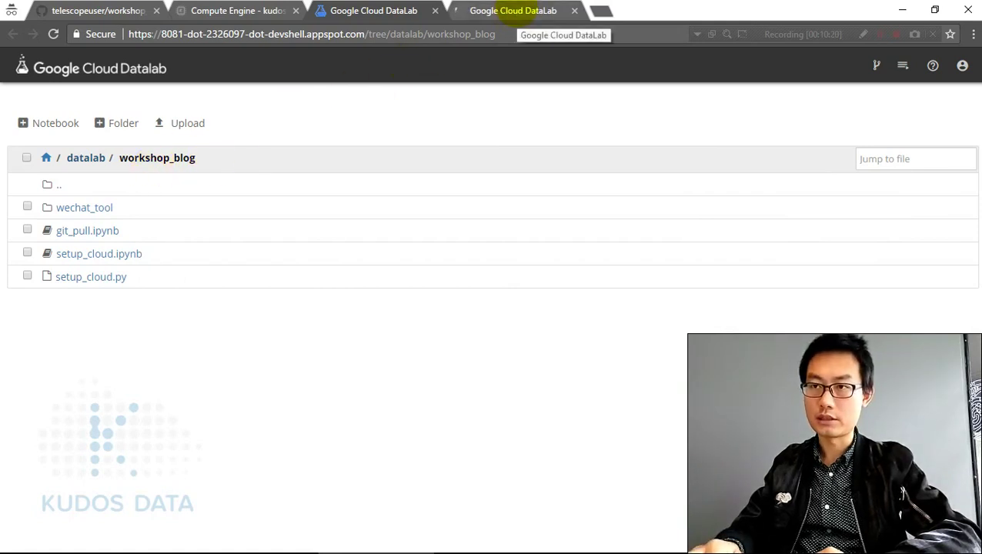
{"action": "left_click", "coordinate": [513, 11]}
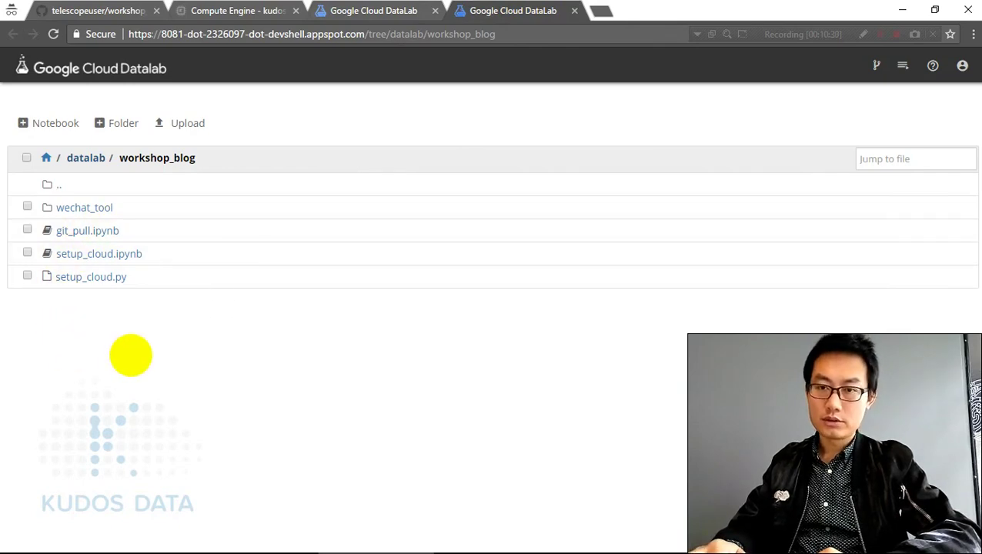
Look at the Cloud Shell window and the file list of the workshop_blog repository on GitHub.
{"action": "key", "text": "super+Tab"}
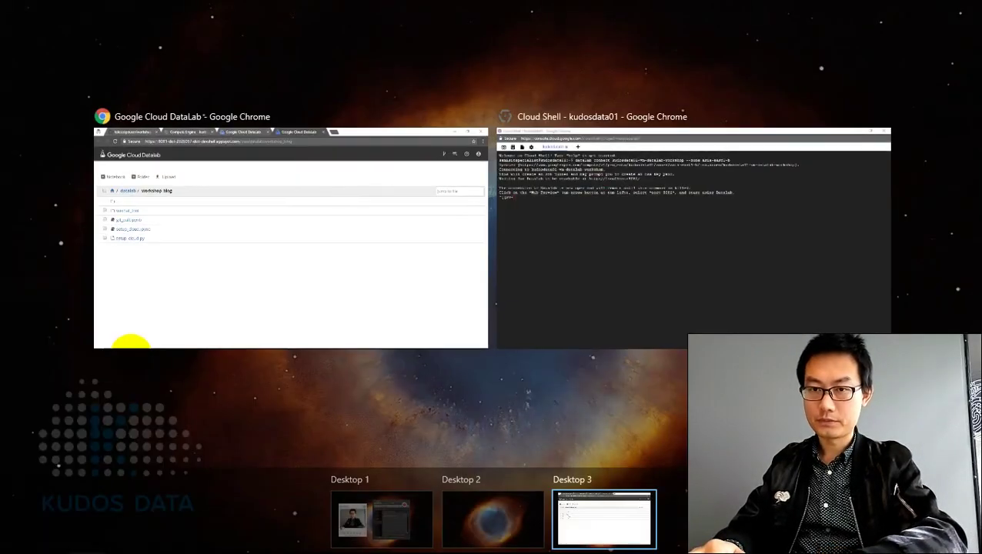
{"action": "left_click", "coordinate": [131, 343]}
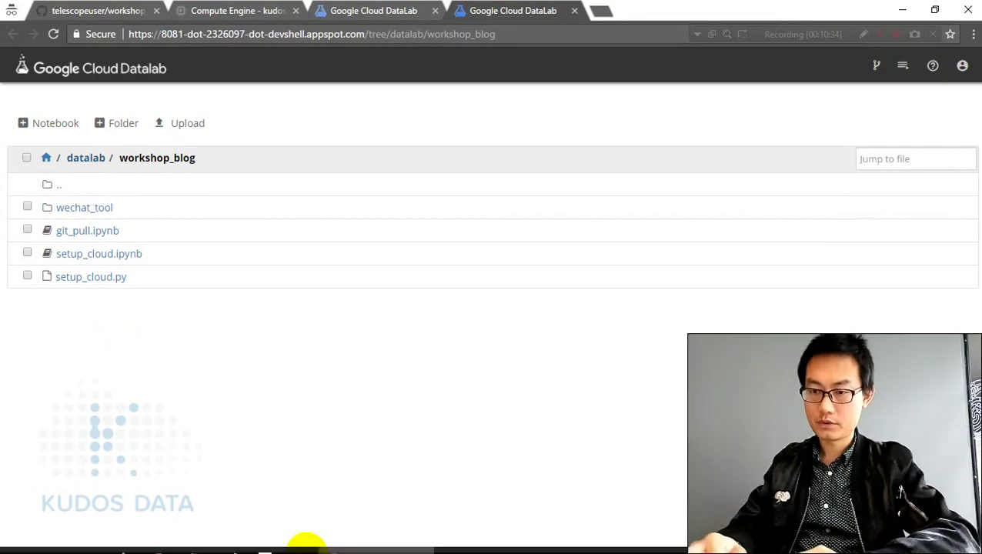
{"action": "left_click", "coordinate": [380, 538]}
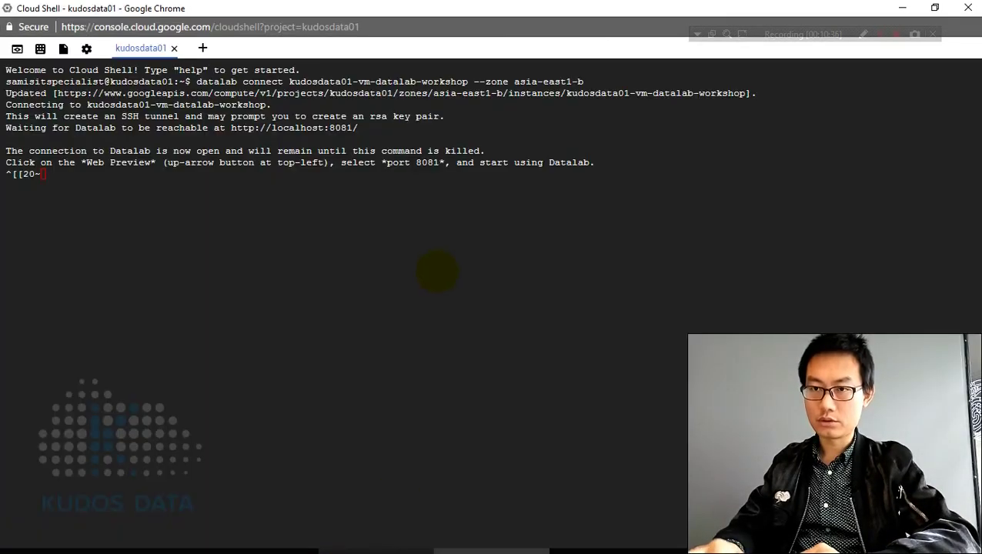
{"action": "left_click", "coordinate": [377, 547]}
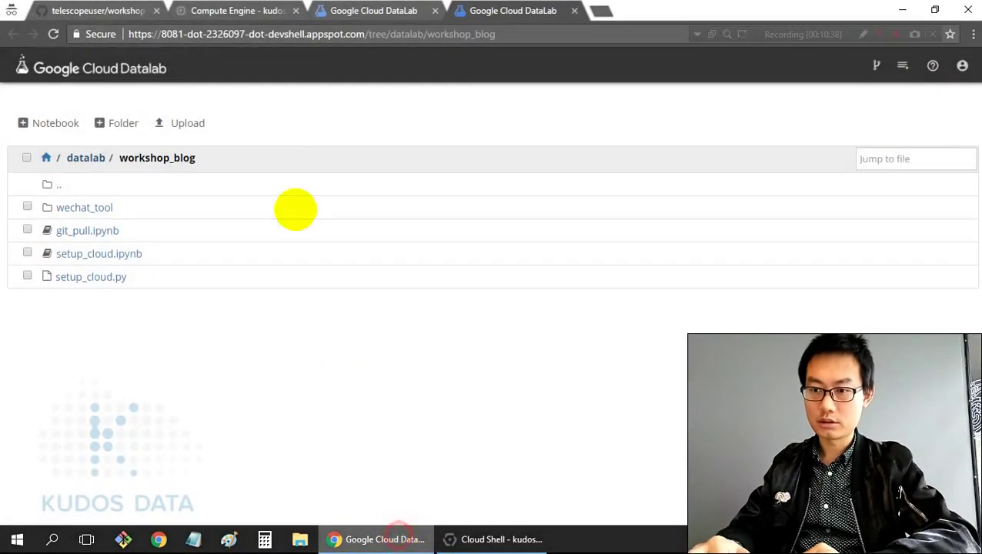
{"action": "left_click", "coordinate": [92, 11]}
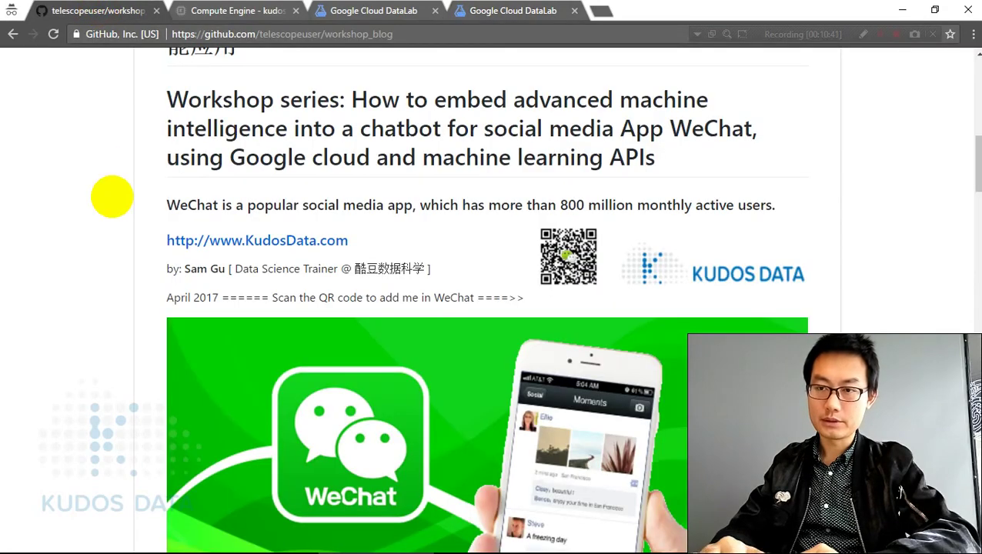
{"action": "scroll", "coordinate": [111, 196], "scroll_direction": "up", "scroll_amount": 10}
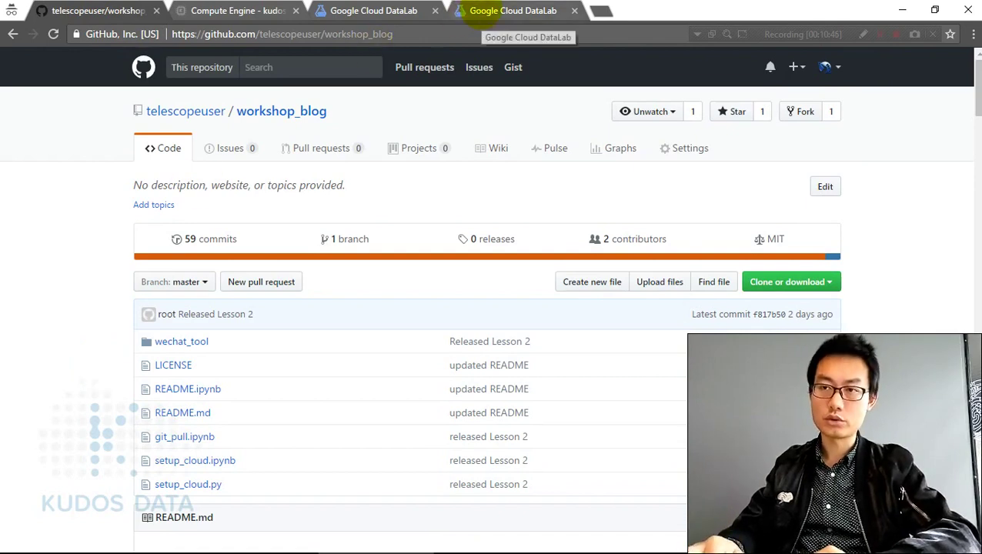
Create a new notebook in Datalab's workshop_blog folder and run !git pull in its first cell.
{"action": "left_click", "coordinate": [493, 12]}
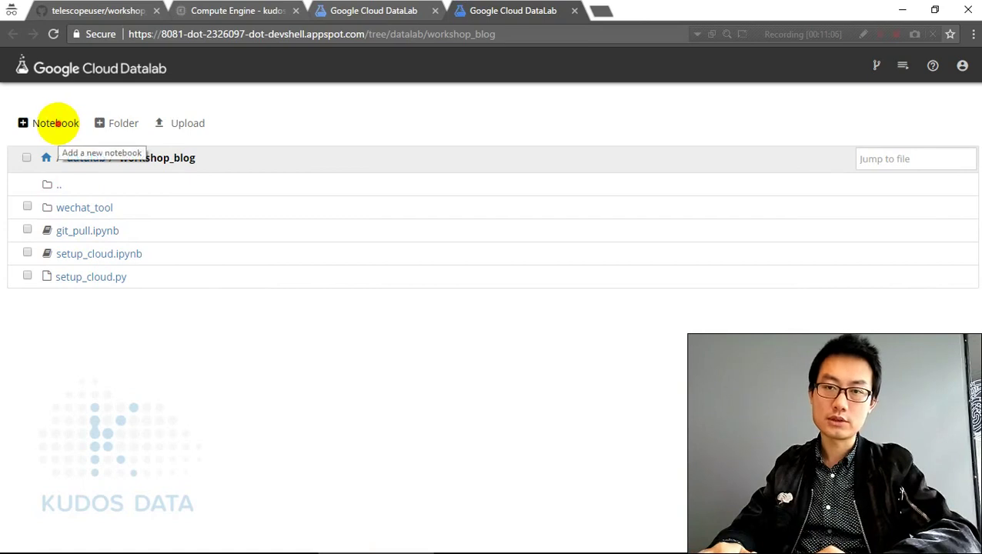
{"action": "left_click", "coordinate": [54, 122]}
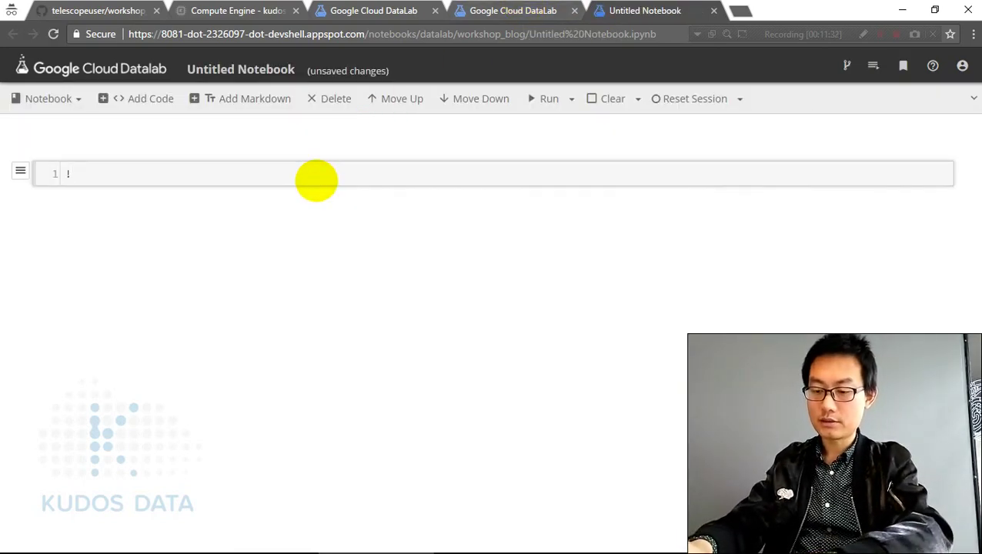
{"action": "type", "text": "git pu"}
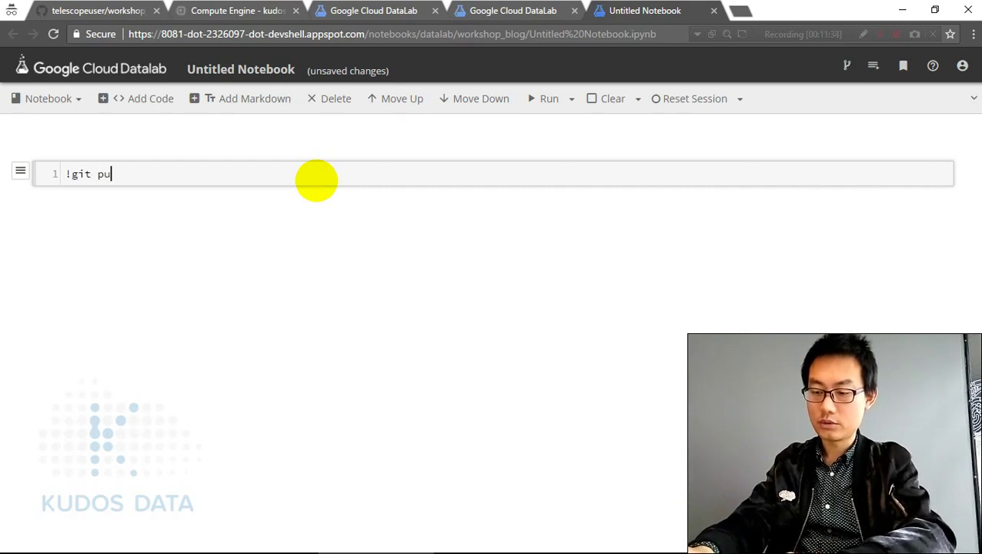
{"action": "type", "text": "ll"}
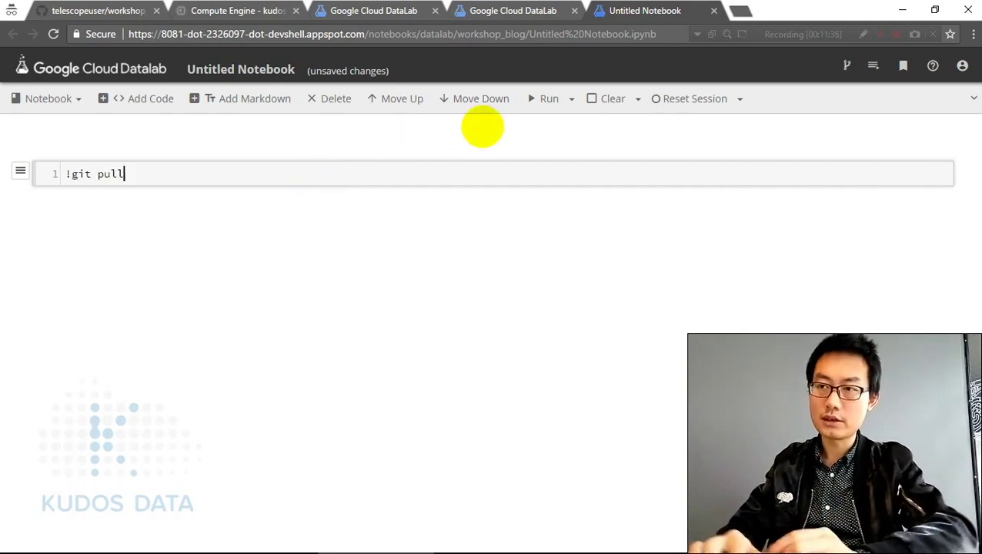
{"action": "left_click", "coordinate": [546, 98]}
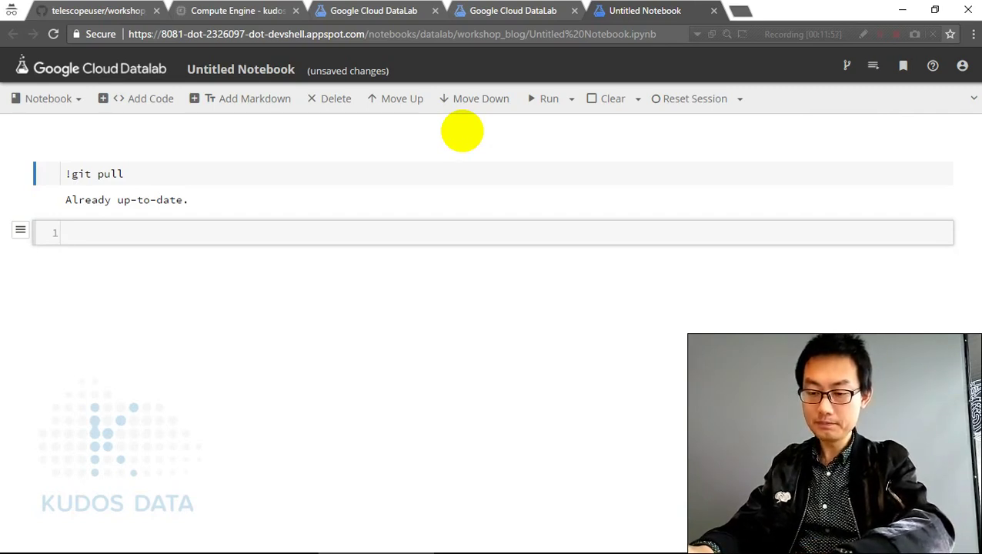
Enter %load setup_cloud.py in the second notebook cell, picking the file name from the completion suggestions.
{"action": "type", "text": "oad"}
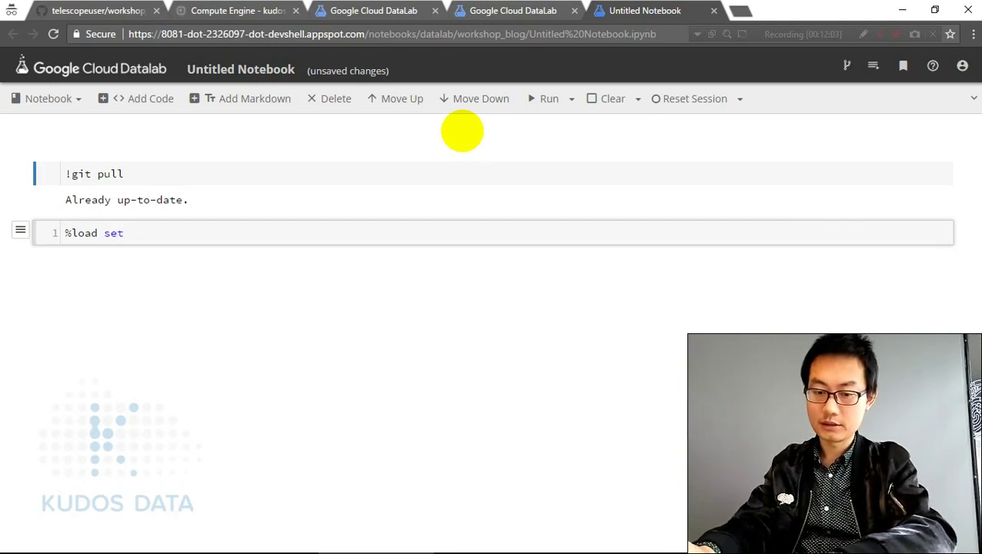
{"action": "type", "text": "set"}
{"action": "key", "text": "Tab"}
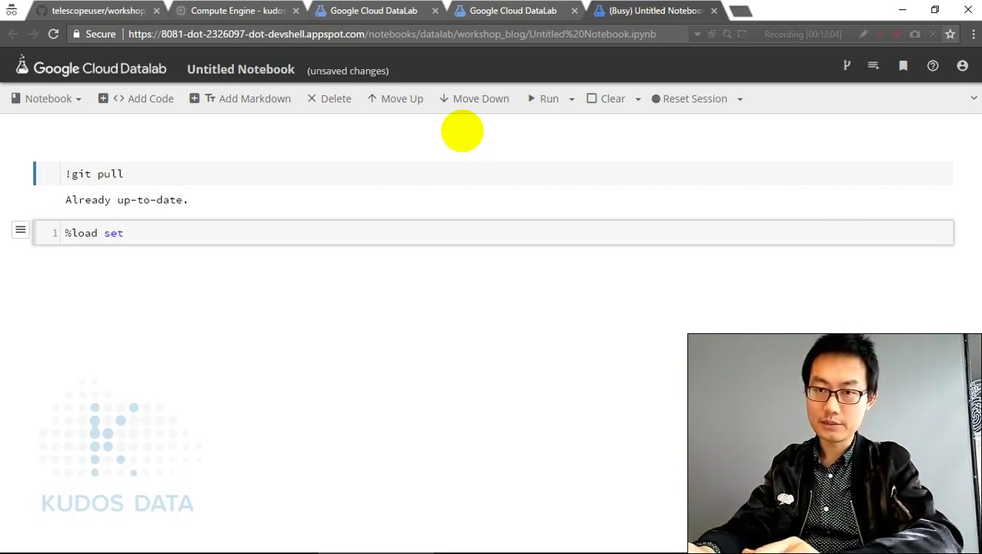
{"action": "key", "text": "Down"}
{"action": "key", "text": "Down"}
{"action": "key", "text": "Down"}
{"action": "key", "text": "Down"}
{"action": "key", "text": "Down"}
{"action": "key", "text": "Down"}
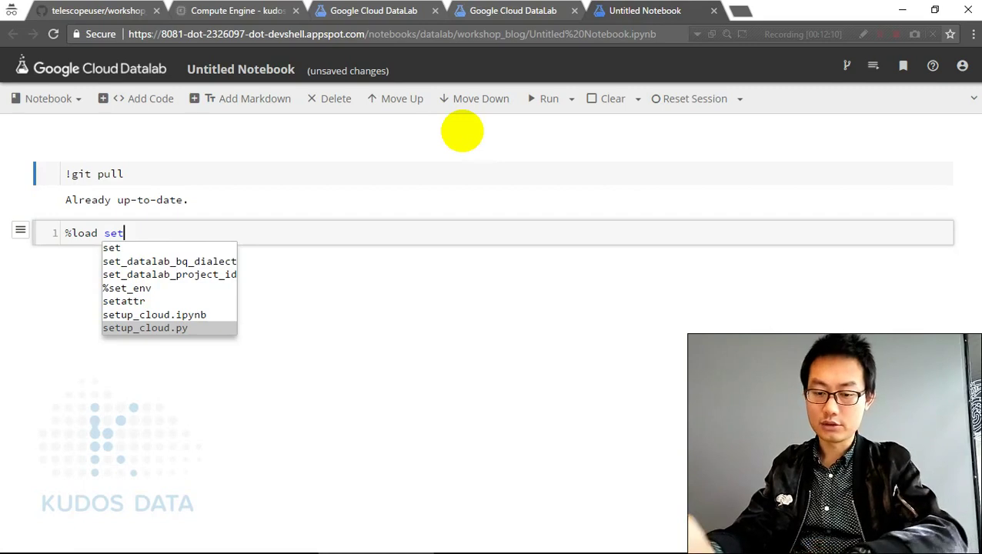
{"action": "key", "text": "Return"}
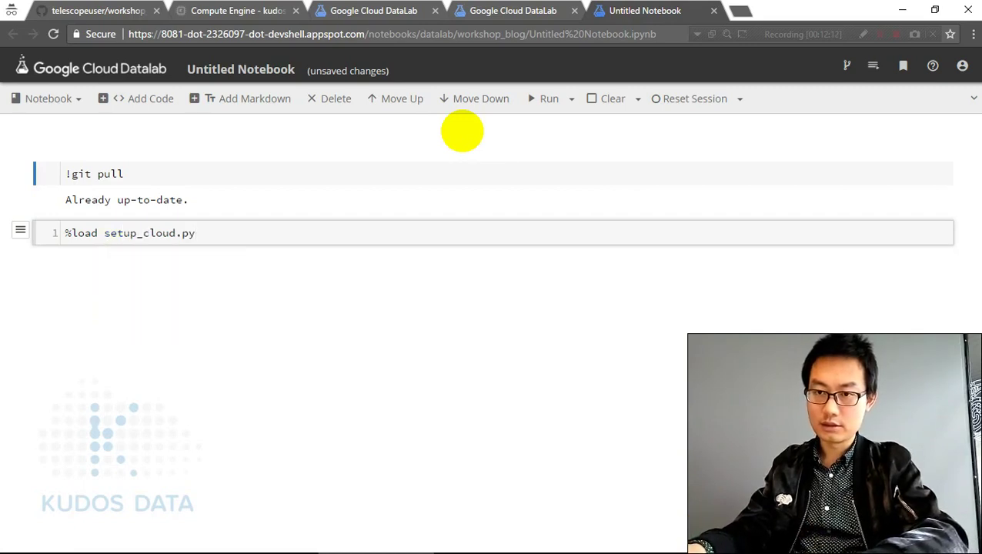
Check the workshop_blog folder's file list, and run the notebook's %load setup_cloud.py cell.
{"action": "left_click", "coordinate": [486, 13]}
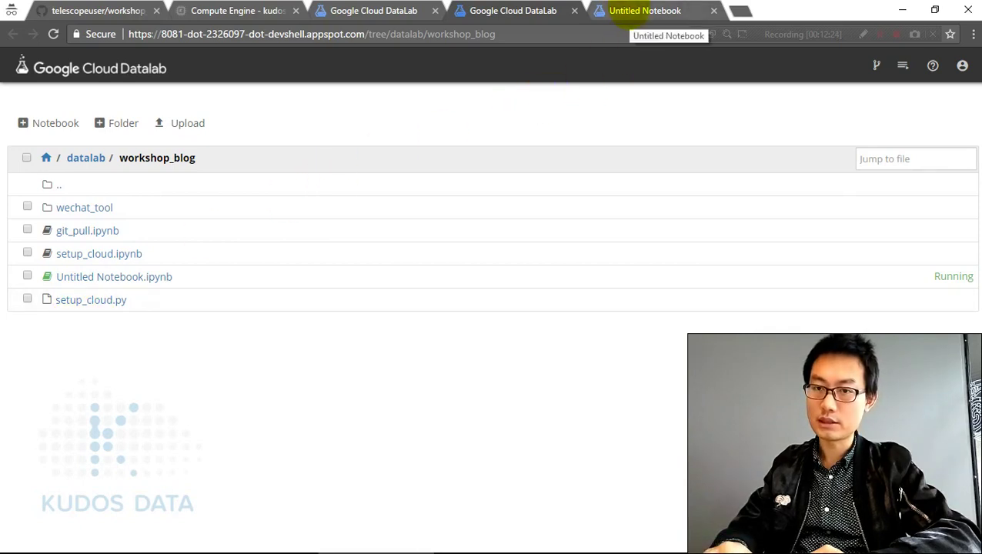
{"action": "left_click", "coordinate": [622, 11]}
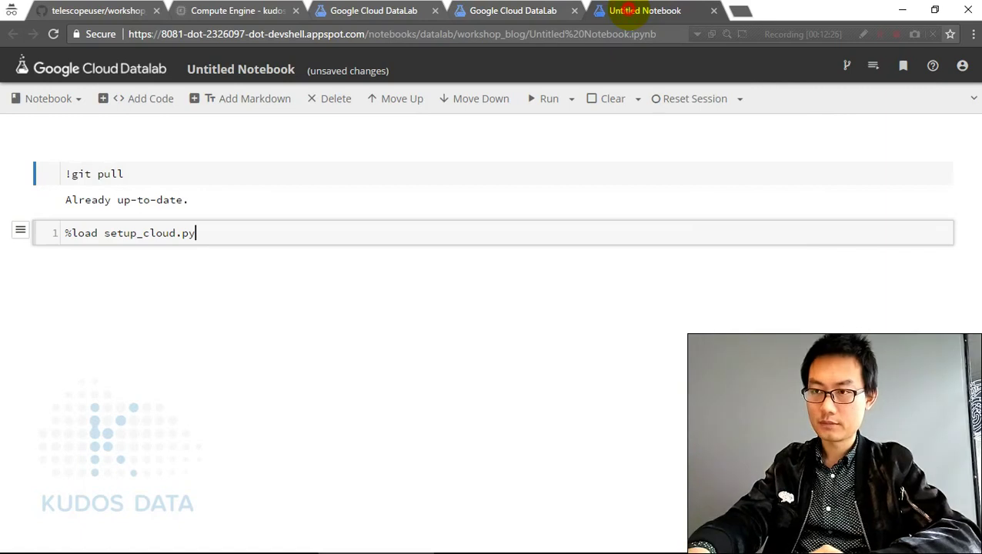
{"action": "left_click", "coordinate": [542, 99]}
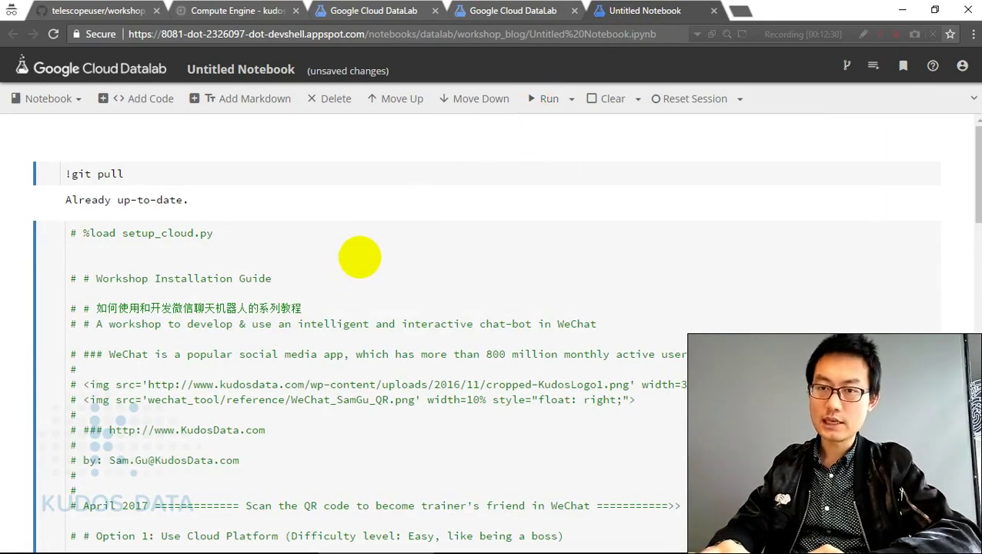
Run the loaded setup script cell and follow its installation output.
{"action": "left_click", "coordinate": [359, 257]}
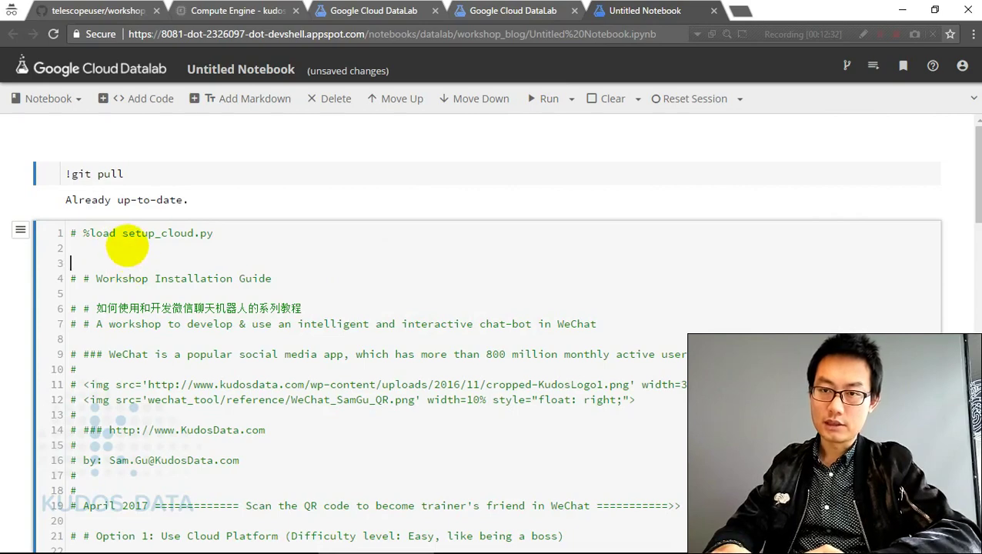
{"action": "key", "text": "shift+Return"}
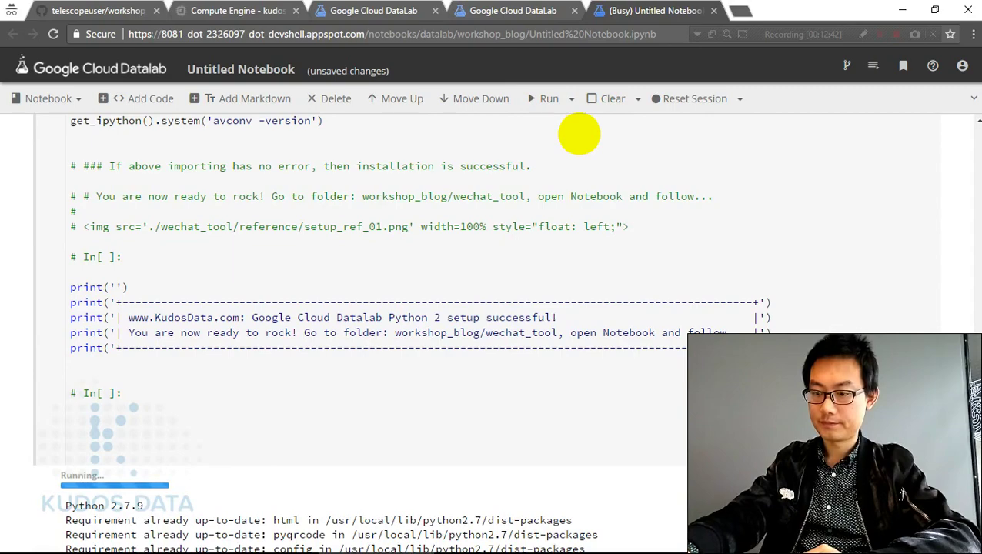
{"action": "scroll", "coordinate": [612, 197], "scroll_direction": "down", "scroll_amount": 10}
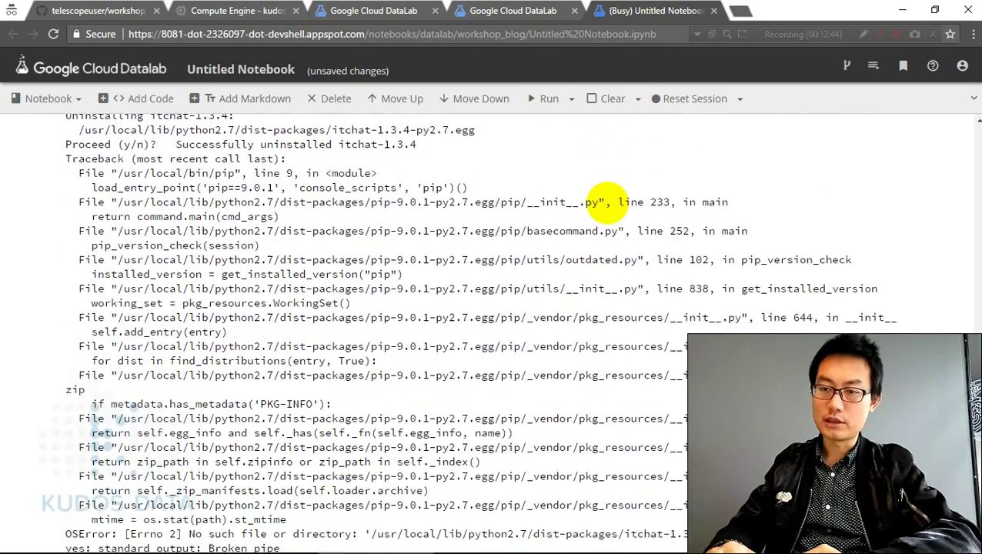
{"action": "scroll", "coordinate": [608, 201], "scroll_direction": "down", "scroll_amount": 1}
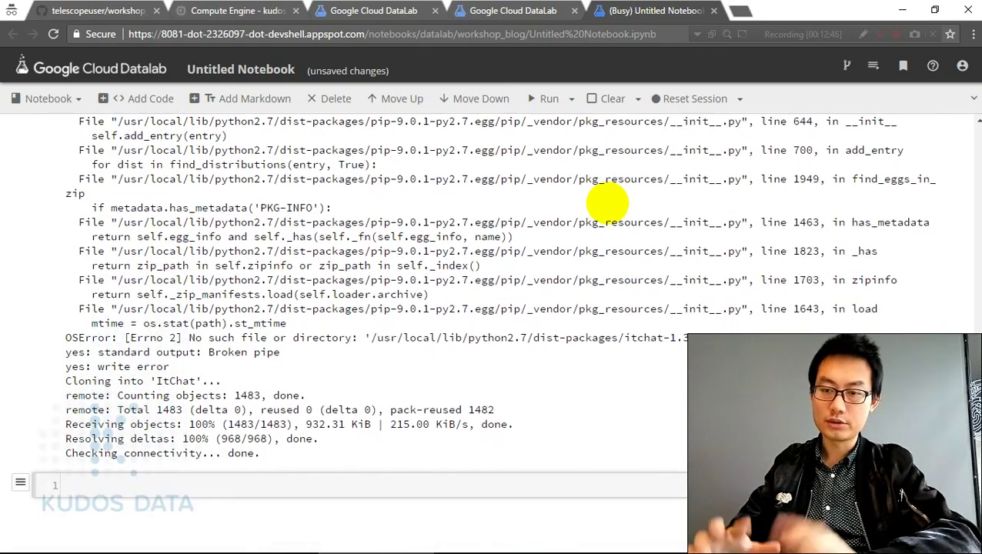
{"action": "scroll", "coordinate": [608, 203], "scroll_direction": "down", "scroll_amount": 10}
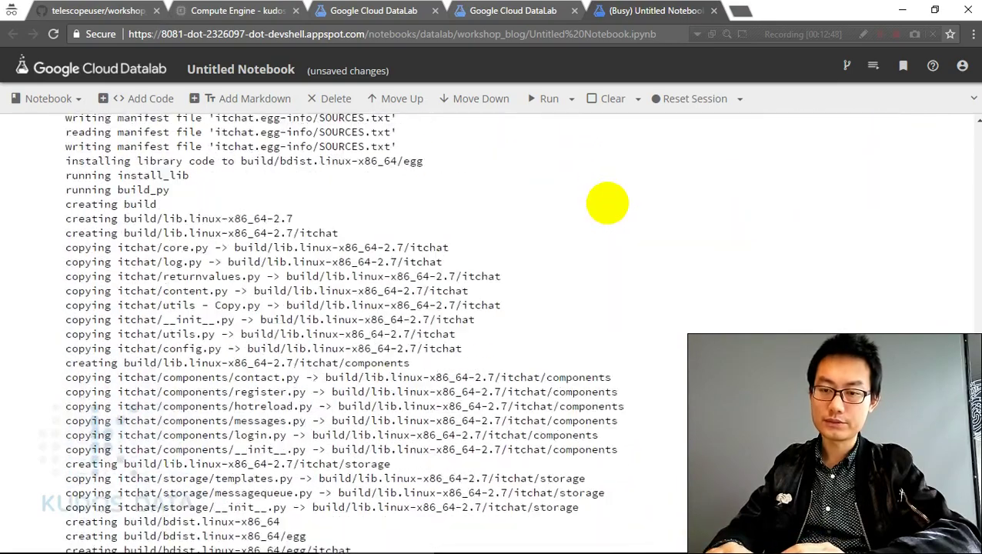
{"action": "scroll", "coordinate": [608, 202], "scroll_direction": "down", "scroll_amount": 10}
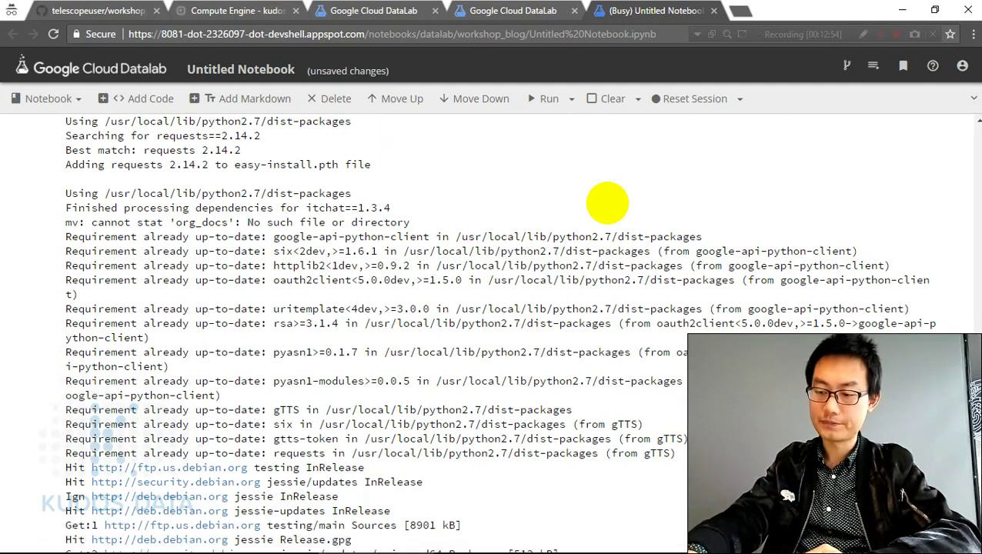
Check the end of the setup script's output and close the untitled notebook without saving its changes.
{"action": "scroll", "coordinate": [608, 202], "scroll_direction": "down", "scroll_amount": 10}
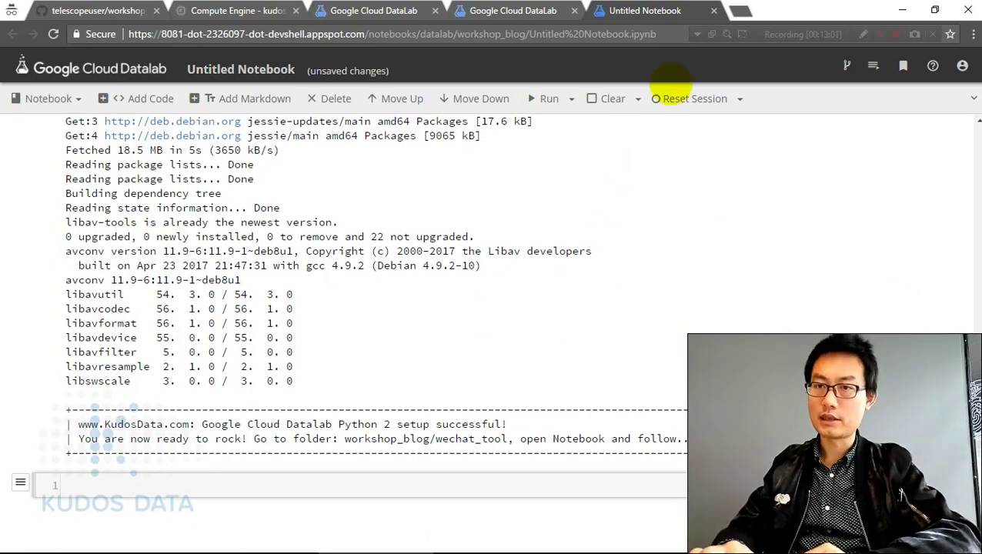
{"action": "left_click", "coordinate": [714, 10]}
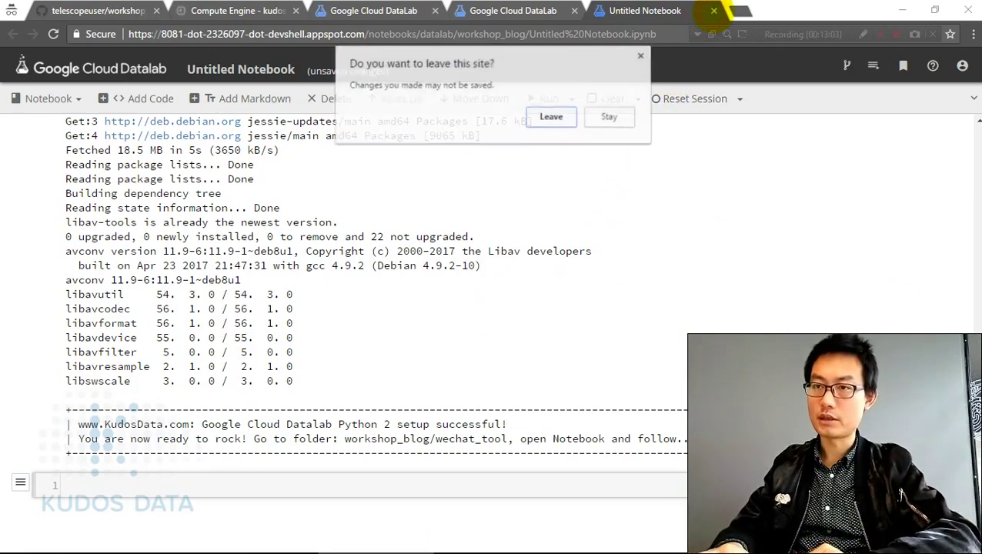
{"action": "left_click", "coordinate": [546, 115]}
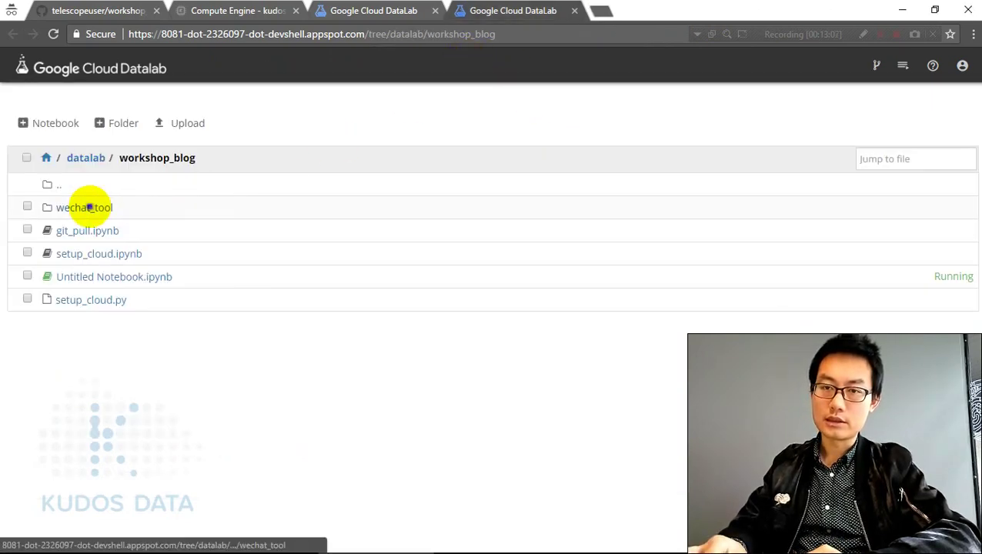
Open the wechat_tool folder in a separate browser tab and open the lesson_2.ipynb notebook from it.
{"action": "right_click", "coordinate": [89, 207]}
{"action": "left_click", "coordinate": [107, 215]}
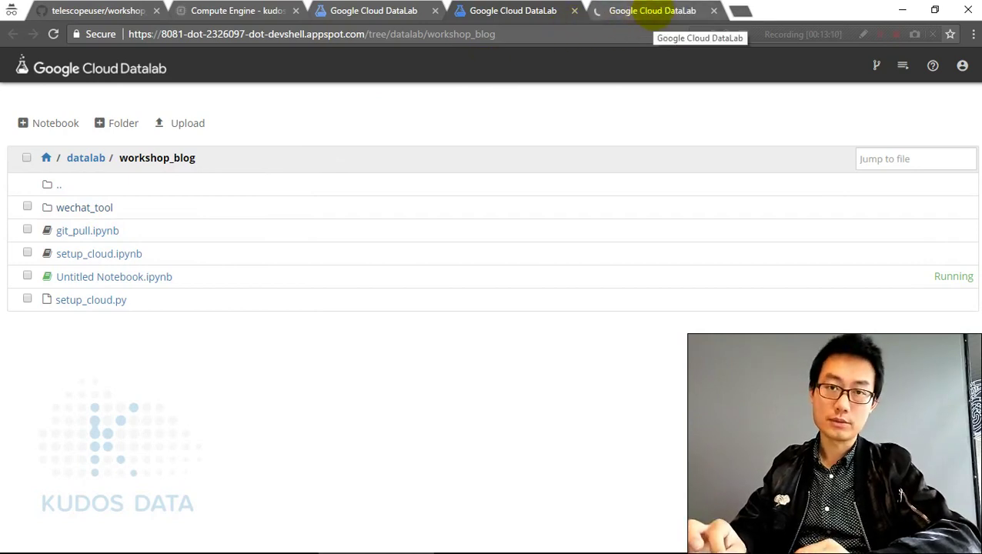
{"action": "left_click", "coordinate": [645, 10]}
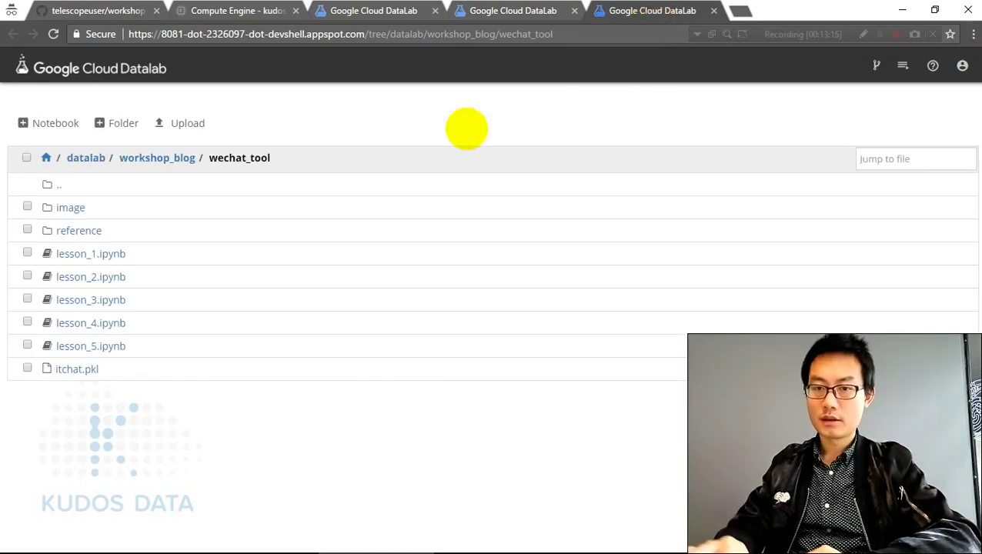
{"action": "left_click", "coordinate": [89, 276]}
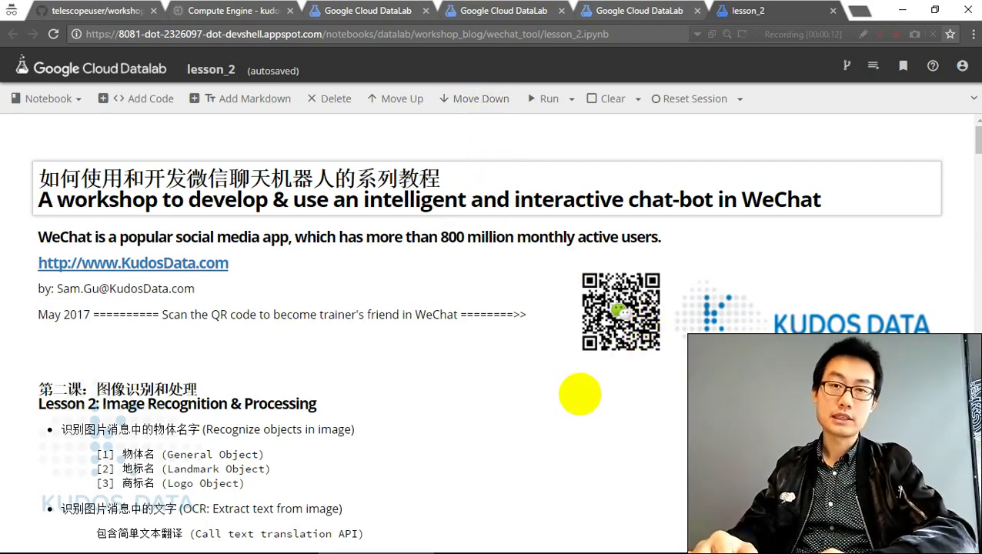
Read through the lesson 2 introduction and run the cell that imports the required libraries.
{"action": "scroll", "coordinate": [579, 394], "scroll_direction": "down", "scroll_amount": 3}
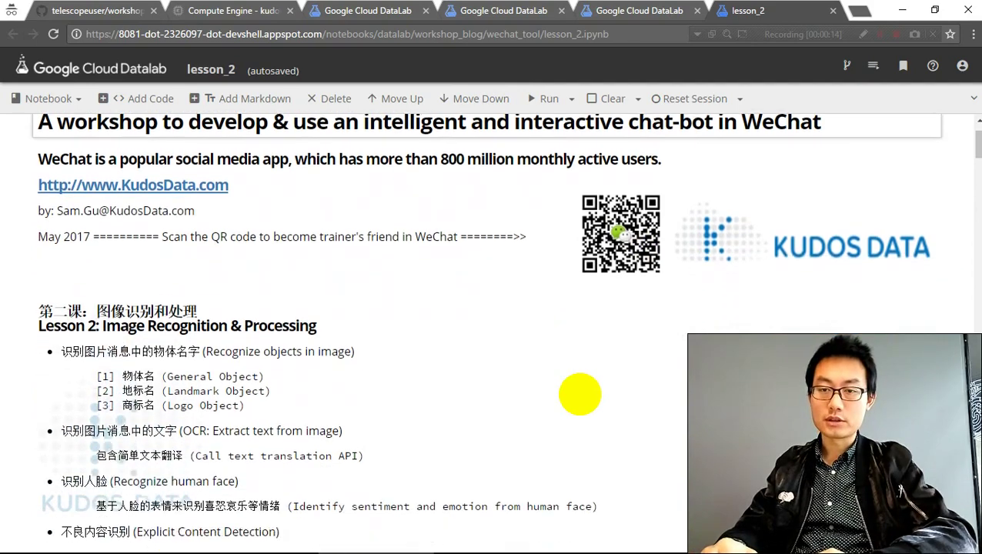
{"action": "scroll", "coordinate": [579, 394], "scroll_direction": "down", "scroll_amount": 1}
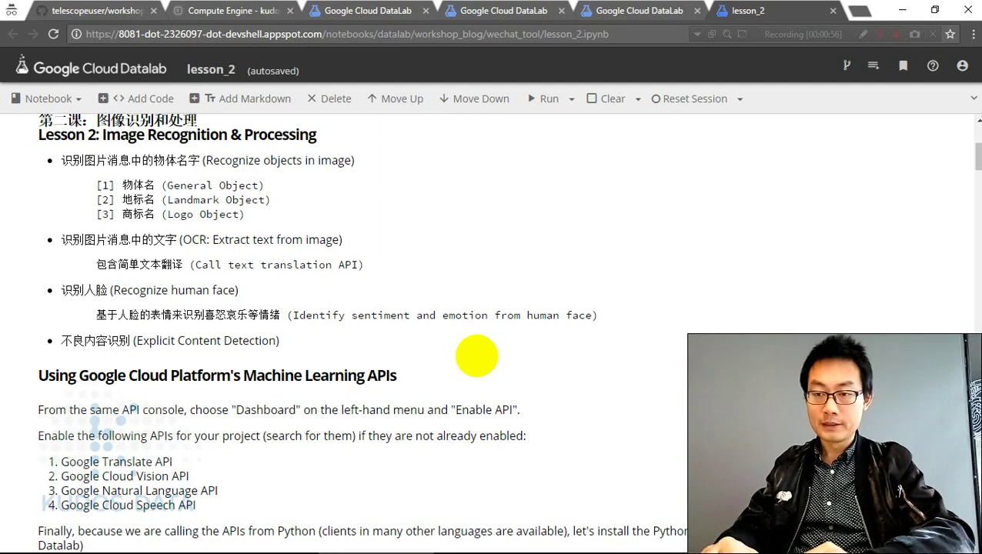
{"action": "scroll", "coordinate": [476, 356], "scroll_direction": "down", "scroll_amount": 3}
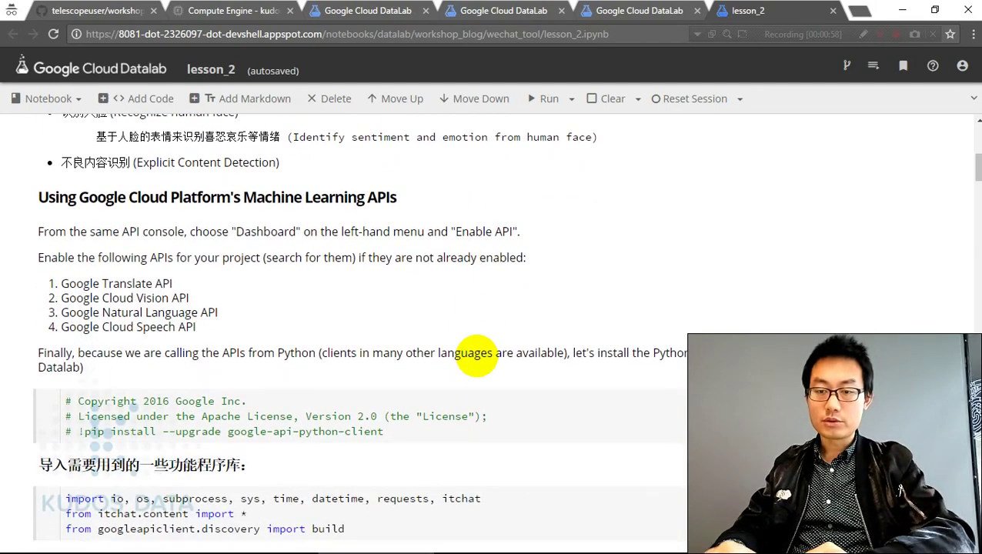
{"action": "scroll", "coordinate": [477, 355], "scroll_direction": "down", "scroll_amount": 1}
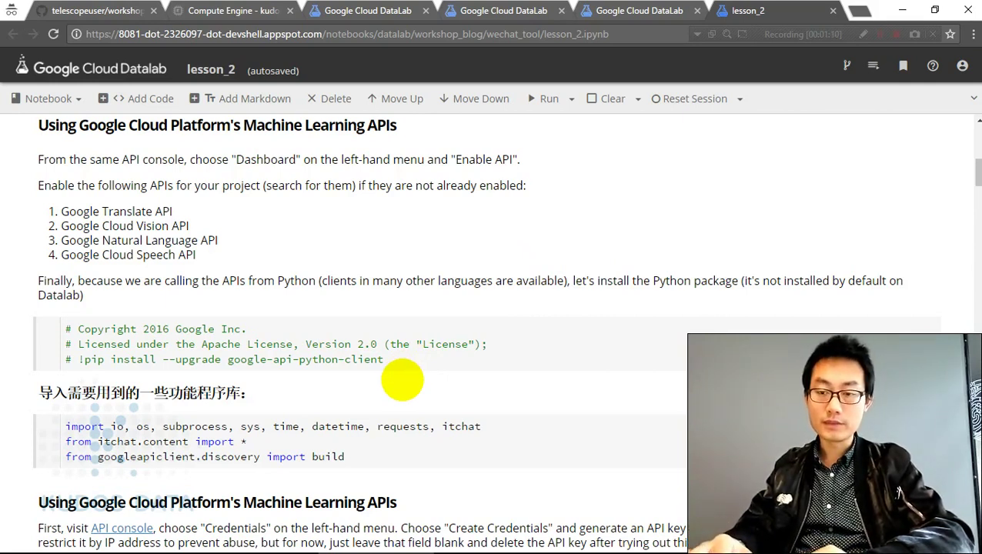
{"action": "left_click", "coordinate": [430, 457]}
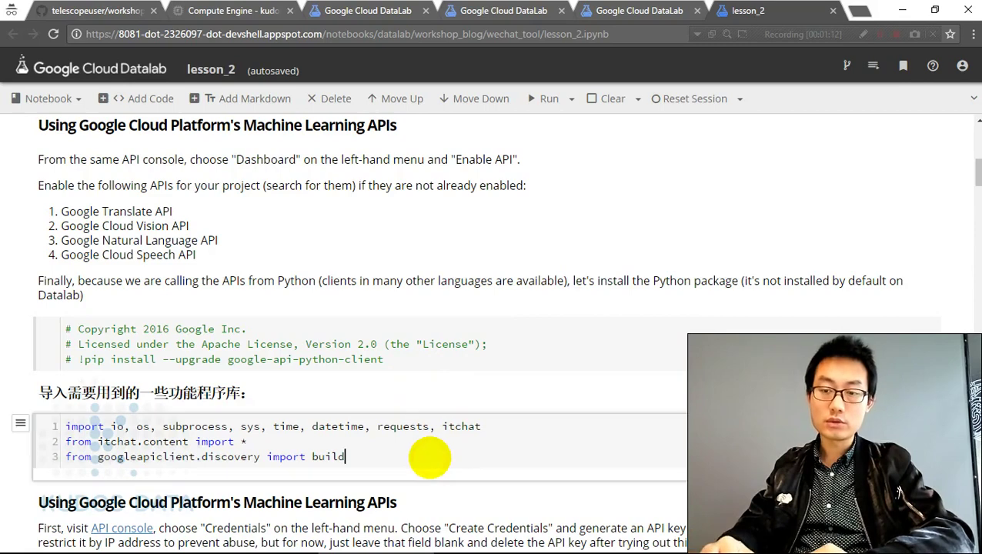
{"action": "scroll", "coordinate": [430, 457], "scroll_direction": "down", "scroll_amount": 1}
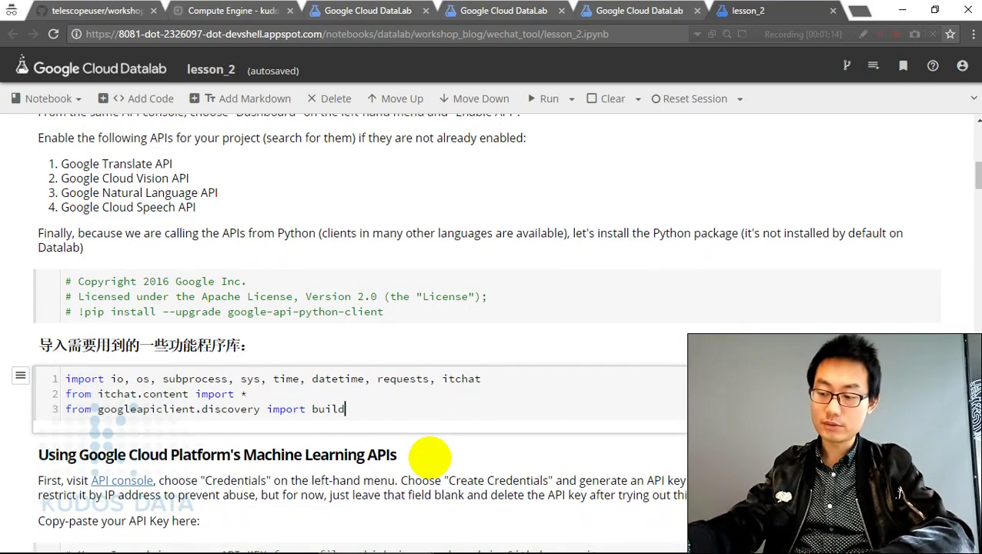
{"action": "key", "text": "shift+Return"}
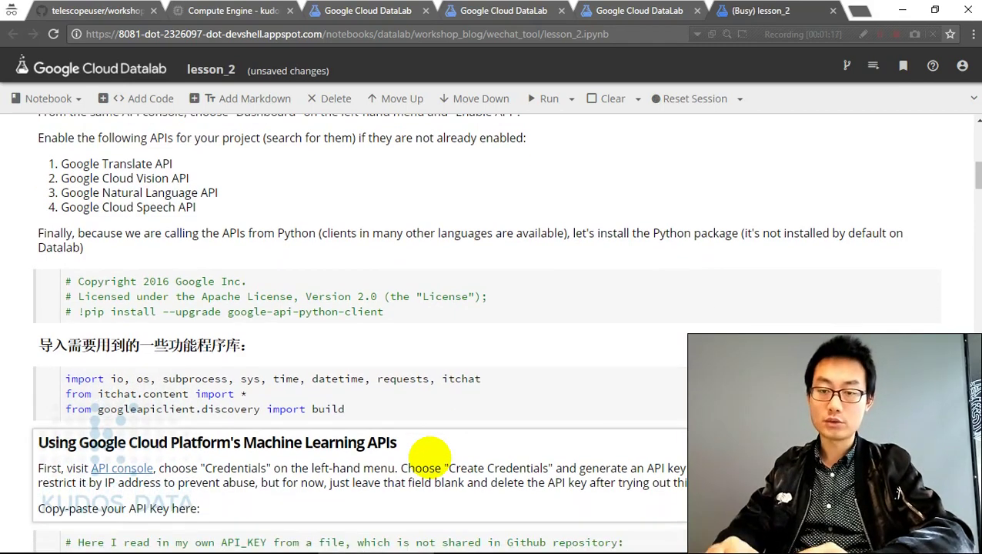
Read the notebook's API key instructions, and open the API Manager's Credentials page in the Google Cloud Platform console.
{"action": "scroll", "coordinate": [429, 457], "scroll_direction": "down", "scroll_amount": 2}
{"action": "scroll", "coordinate": [429, 457], "scroll_direction": "down", "scroll_amount": 1}
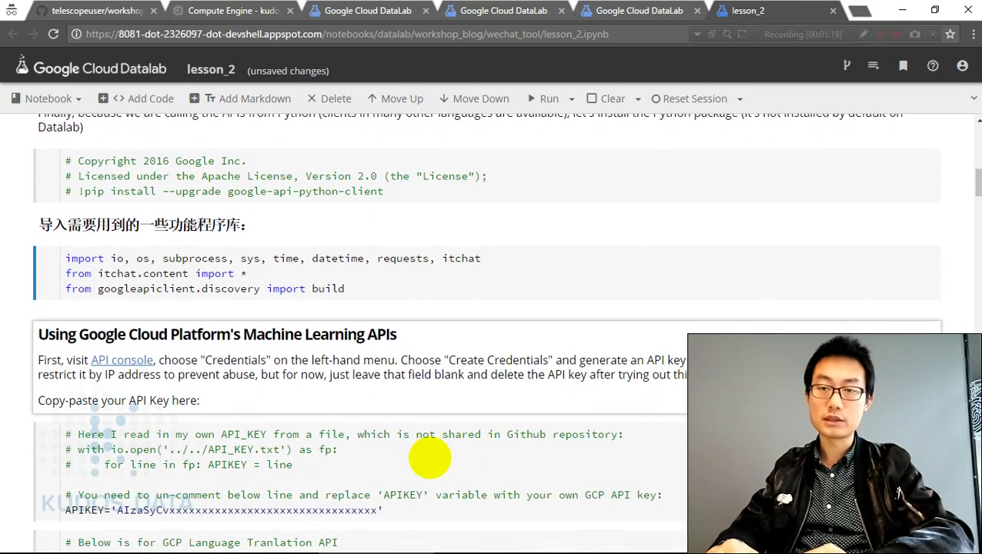
{"action": "scroll", "coordinate": [430, 457], "scroll_direction": "down", "scroll_amount": 3}
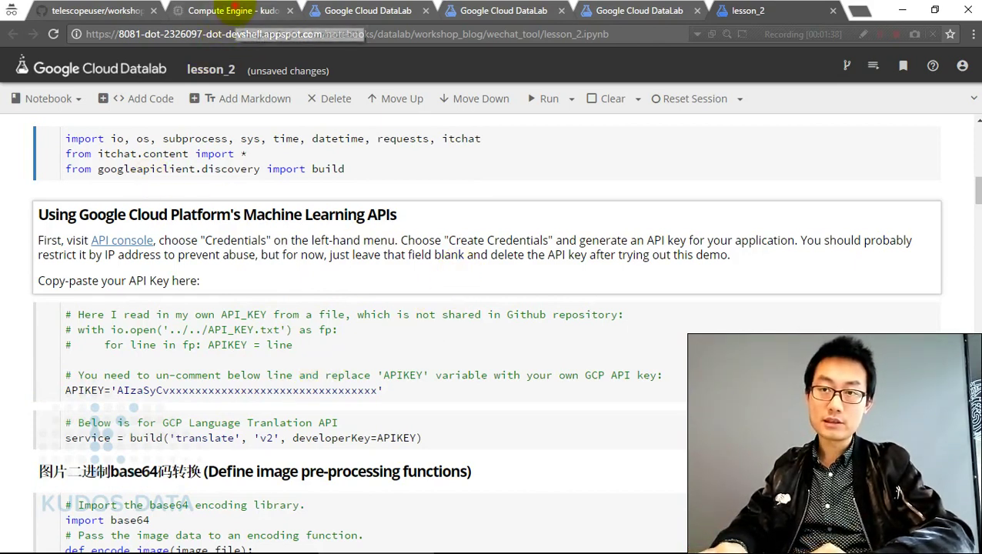
{"action": "left_click", "coordinate": [222, 10]}
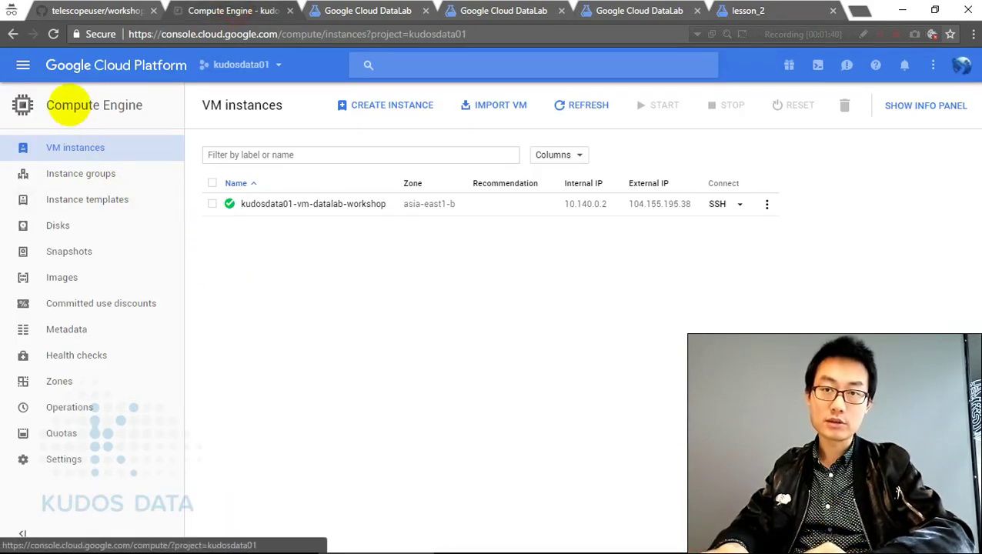
{"action": "left_click", "coordinate": [23, 65]}
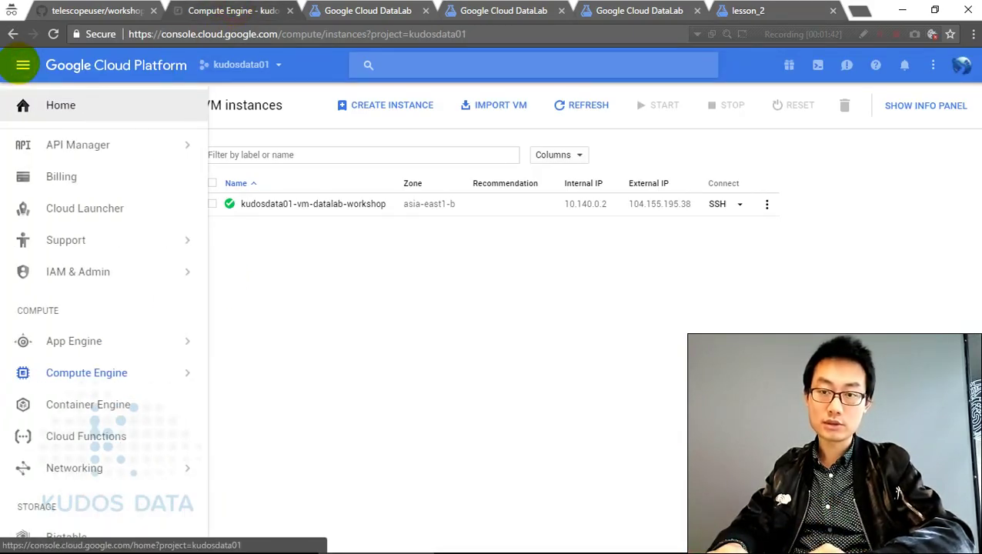
{"action": "mouse_move", "coordinate": [46, 146]}
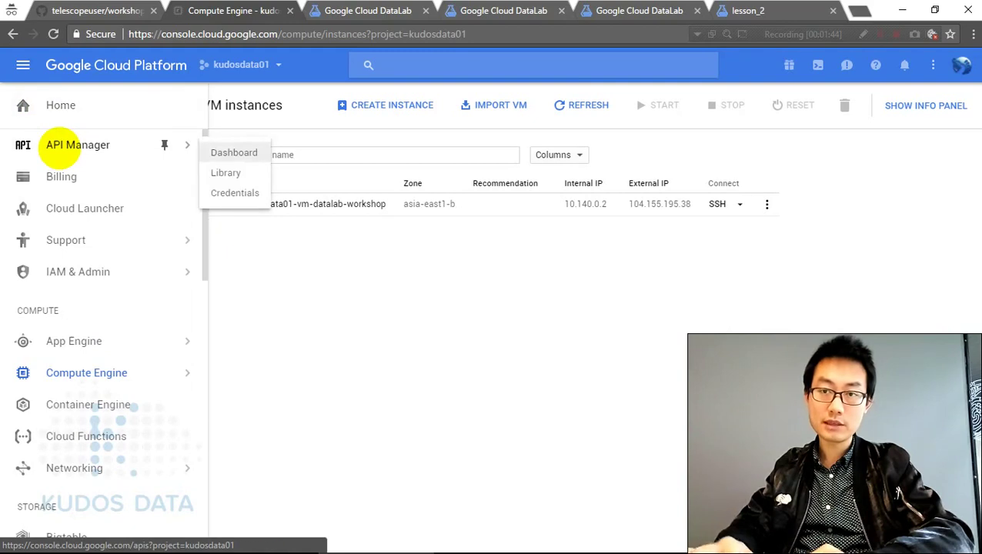
{"action": "left_click", "coordinate": [228, 195]}
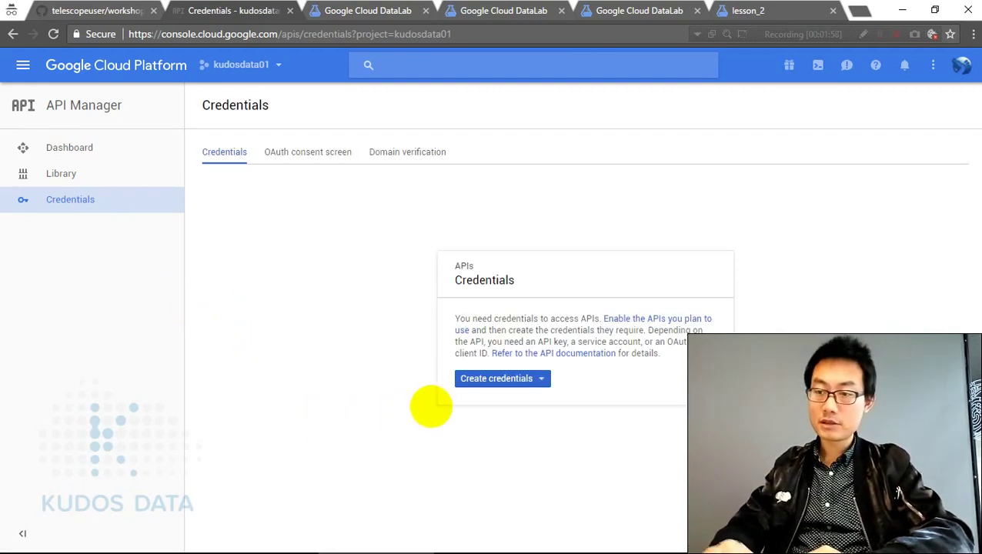
Create an API key credential for the project, copy the key and close its dialog.
{"action": "left_click", "coordinate": [497, 378]}
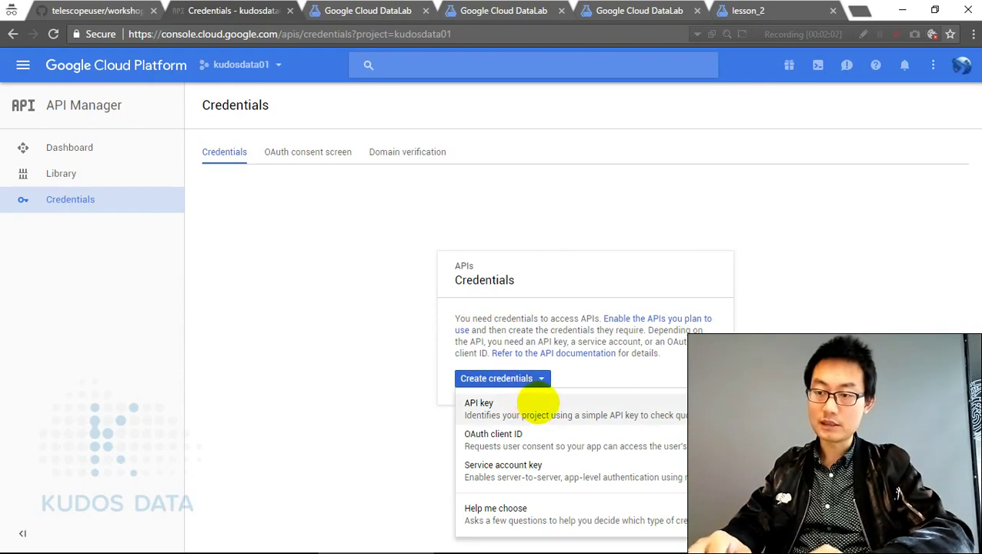
{"action": "left_click", "coordinate": [537, 404]}
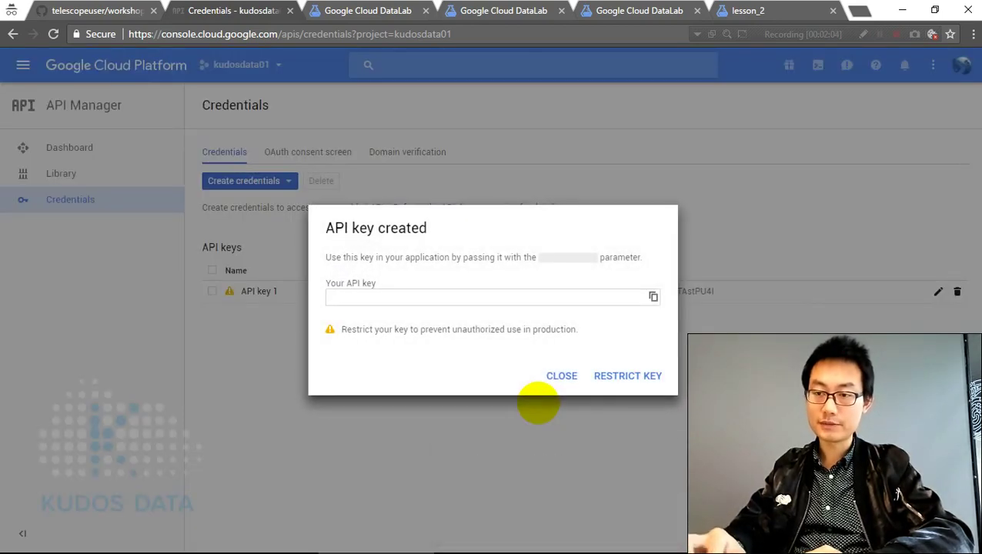
{"action": "left_click", "coordinate": [471, 301]}
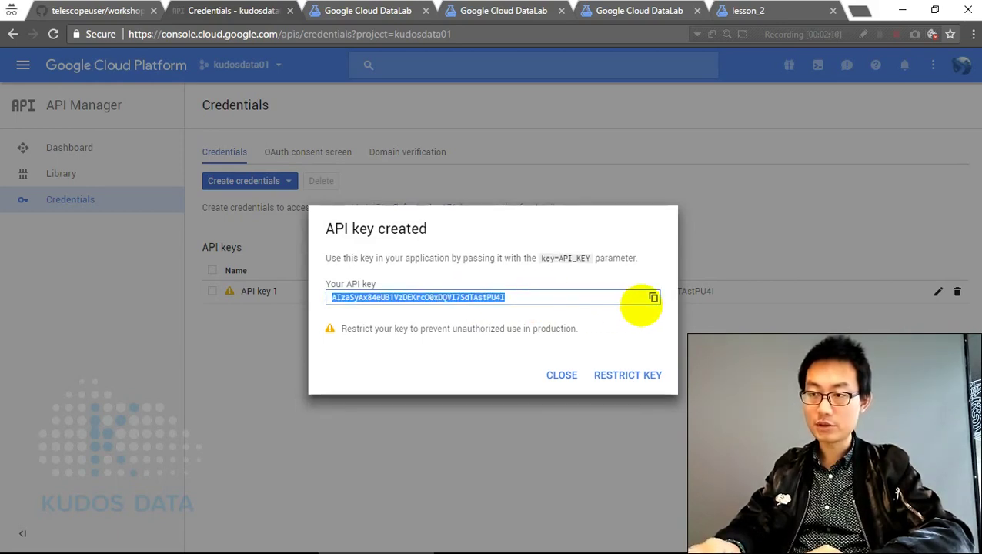
{"action": "left_click", "coordinate": [653, 296]}
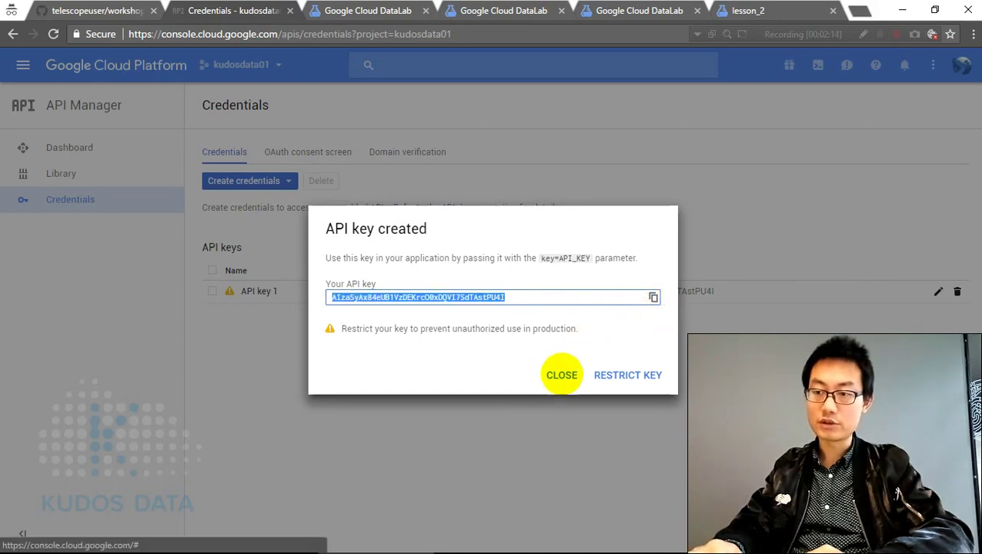
{"action": "left_click", "coordinate": [561, 374]}
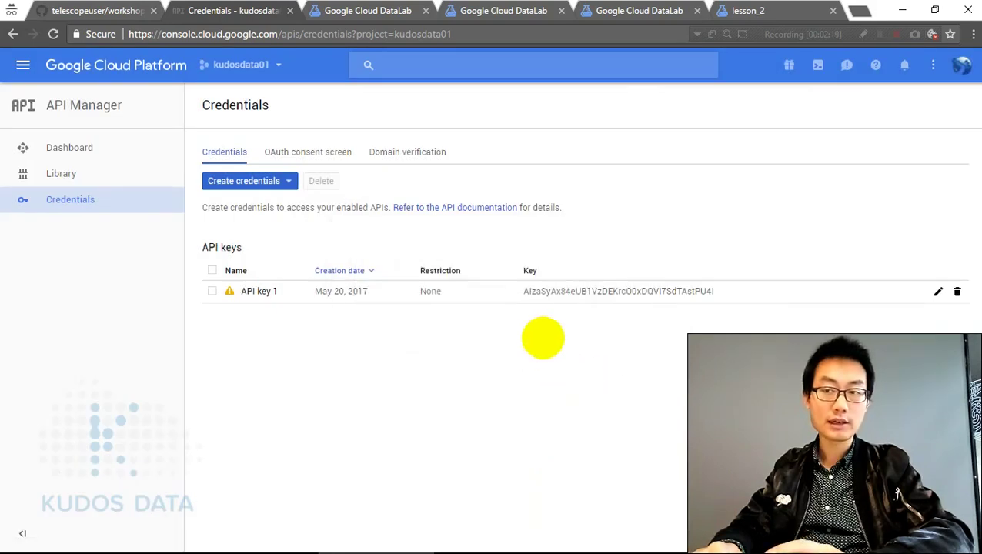
In the lesson_2 notebook, replace the placeholder value of the APIKEY variable with the copied API key and run that cell.
{"action": "left_click_drag", "start_coordinate": [715, 291], "coordinate": [522, 295]}
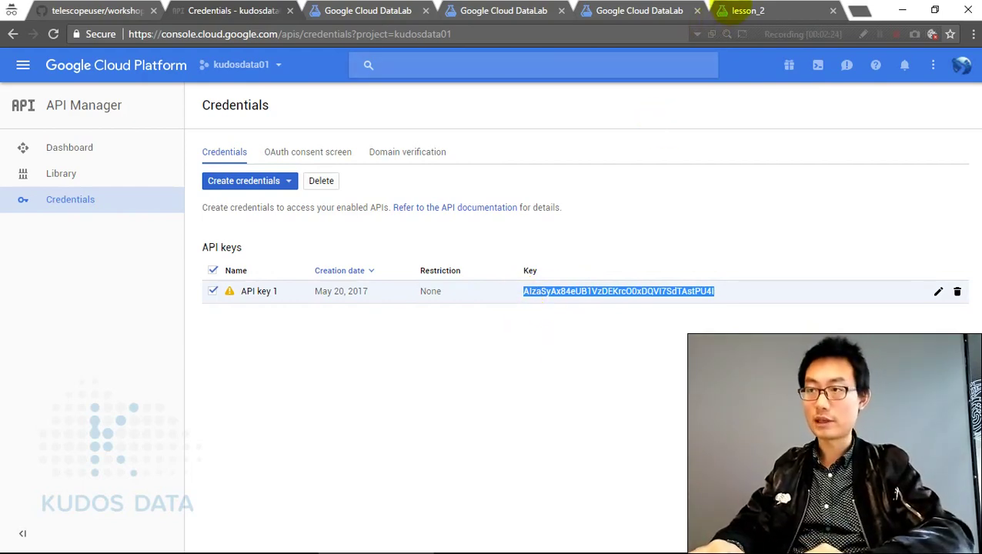
{"action": "left_click", "coordinate": [748, 12]}
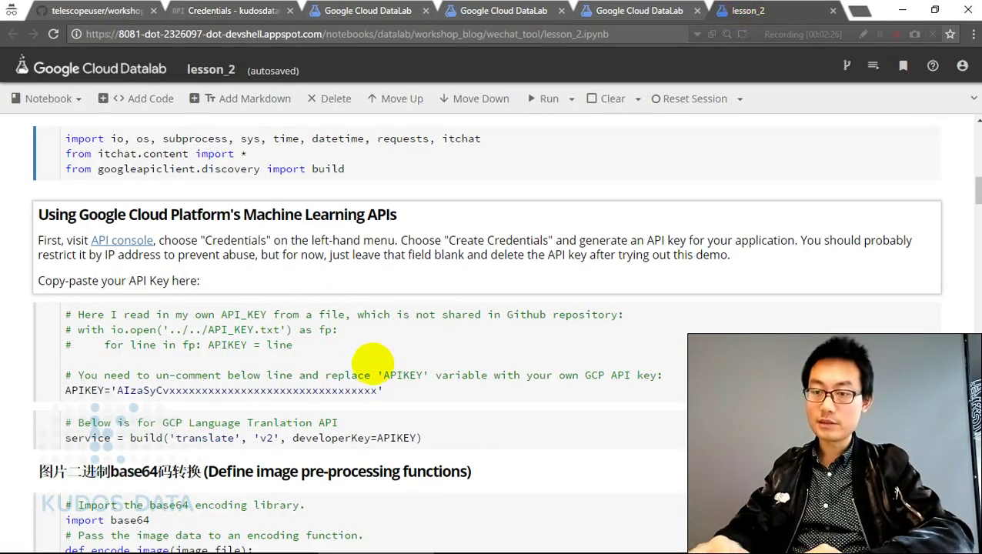
{"action": "left_click_drag", "start_coordinate": [378, 390], "coordinate": [121, 390]}
{"action": "key", "text": "BackSpace"}
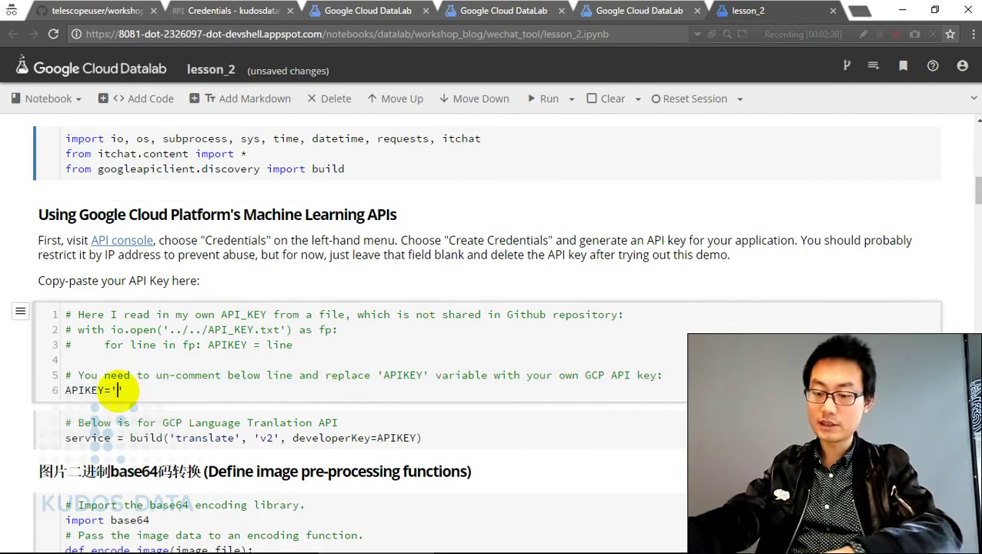
{"action": "key", "text": "ctrl+v"}
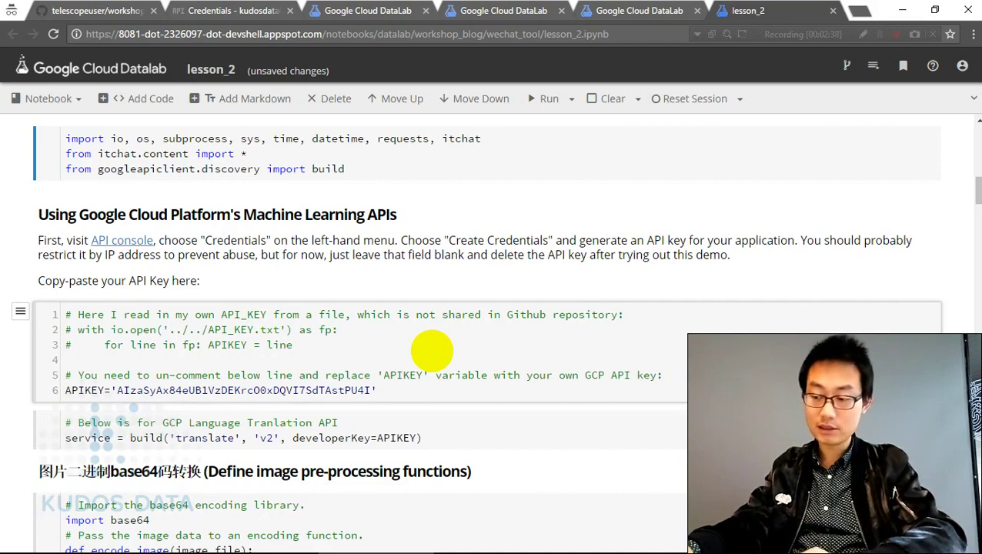
{"action": "key", "text": "shift+Return"}
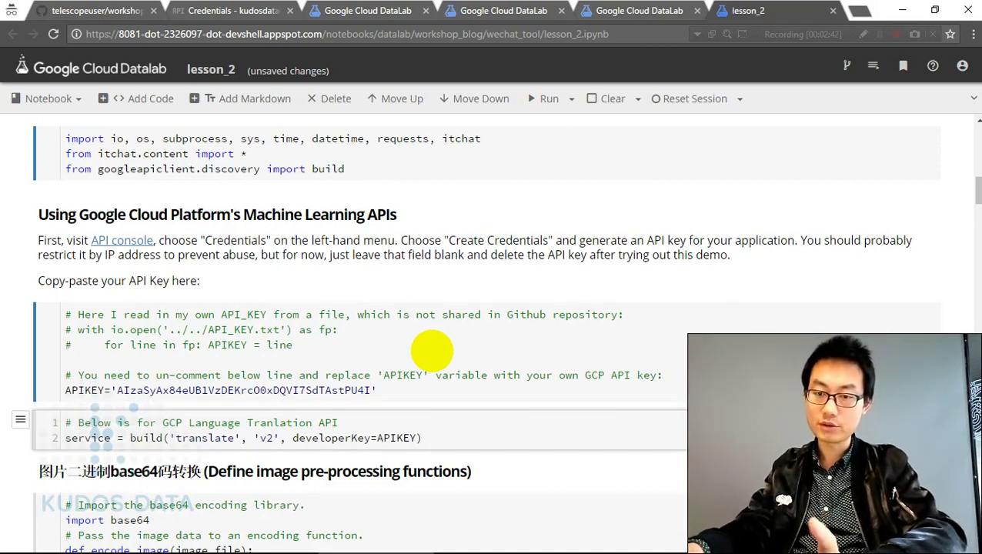
Run the translation service cell and the cell defining the base64 encode_image function.
{"action": "key", "text": "shift+Return"}
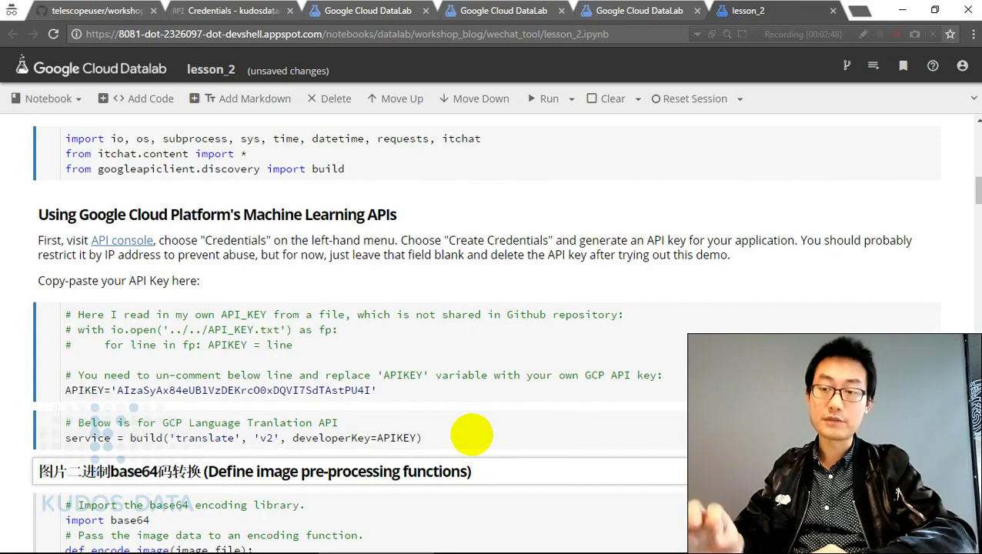
{"action": "scroll", "coordinate": [471, 435], "scroll_direction": "down", "scroll_amount": 2}
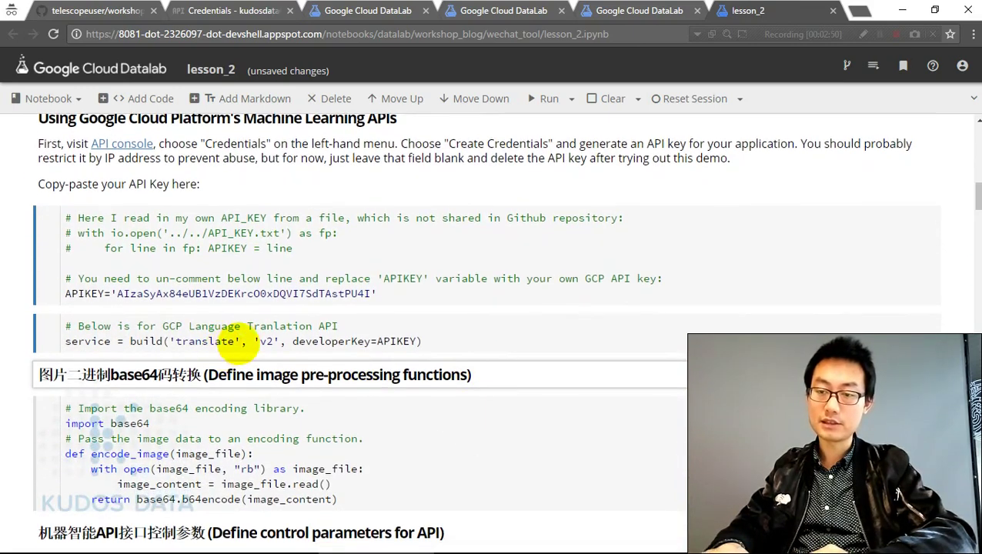
{"action": "left_click", "coordinate": [460, 401]}
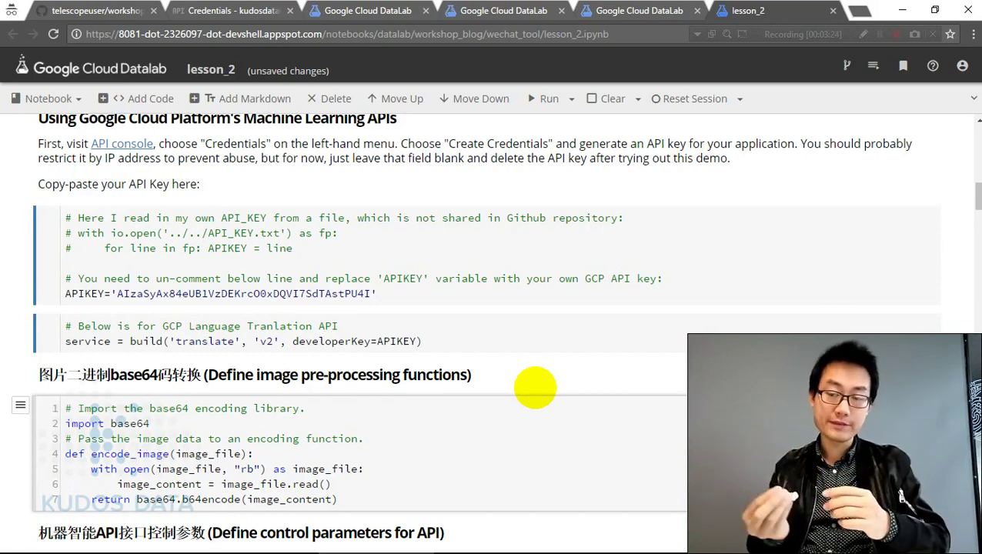
{"action": "key", "text": "shift+Return"}
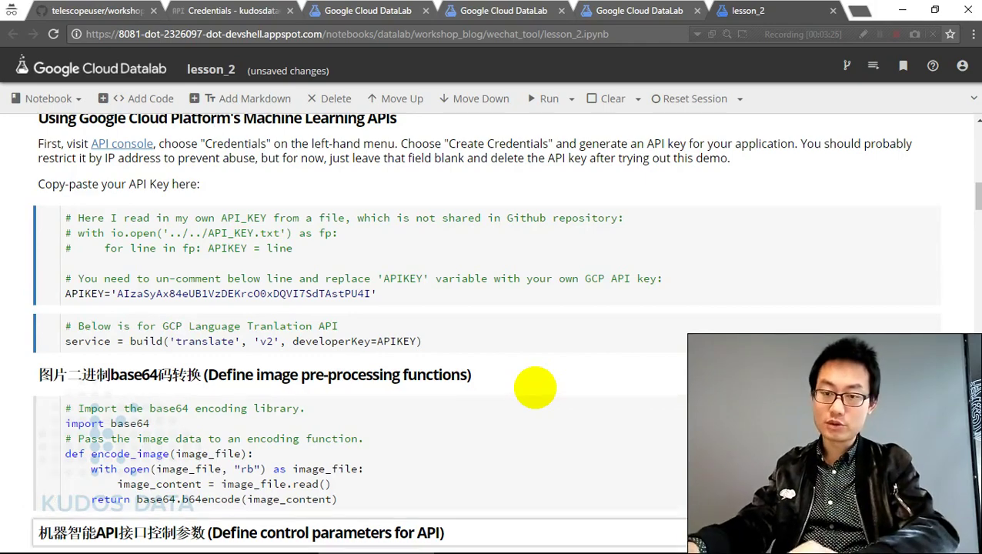
Move on to the code cell that defines the control parameters for the Image and Language Translation APIs.
{"action": "scroll", "coordinate": [535, 387], "scroll_direction": "down", "scroll_amount": 3}
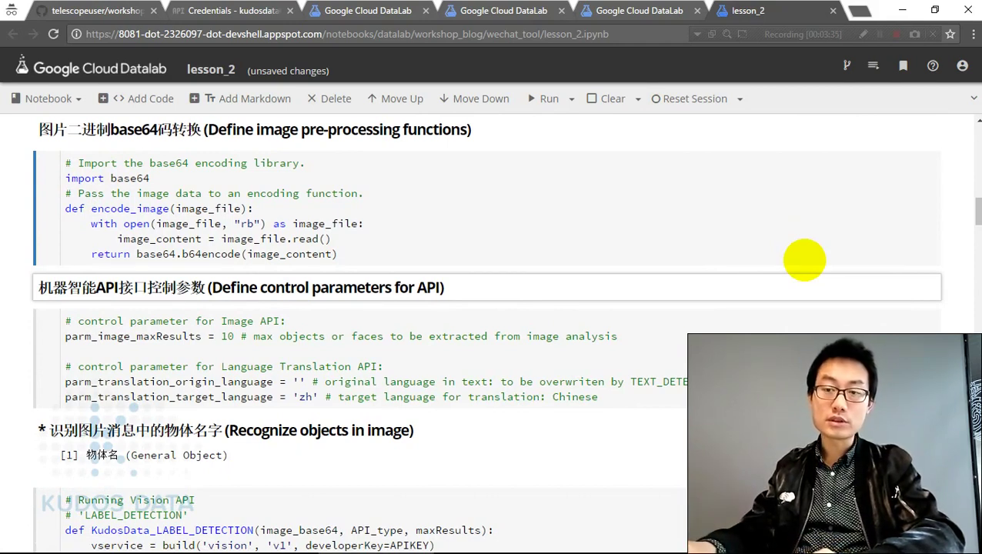
{"action": "key", "text": "shift+Return"}
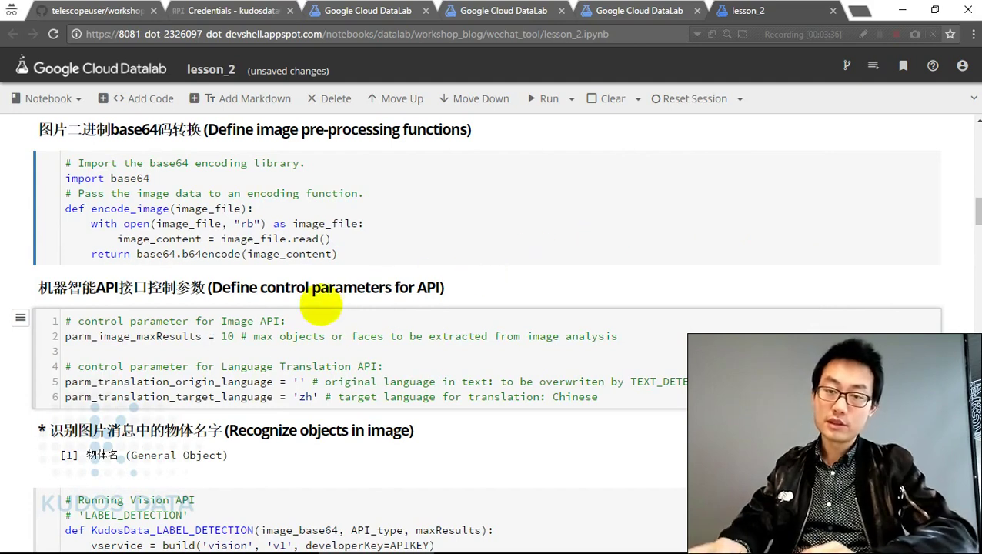